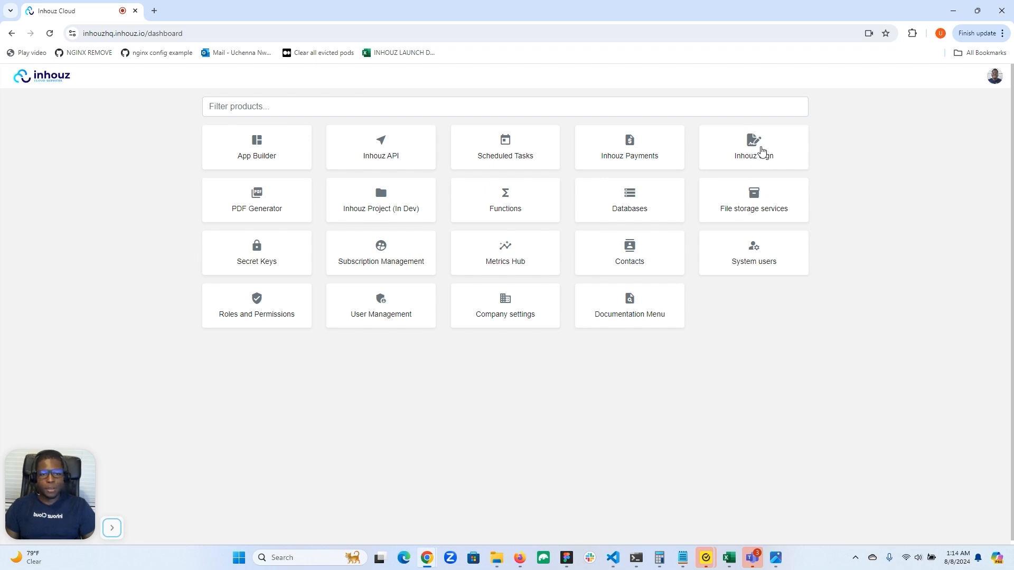
Step: Open Inhouz Sign from the Inhouz Cloud dashboard tile
left_click(762, 152)
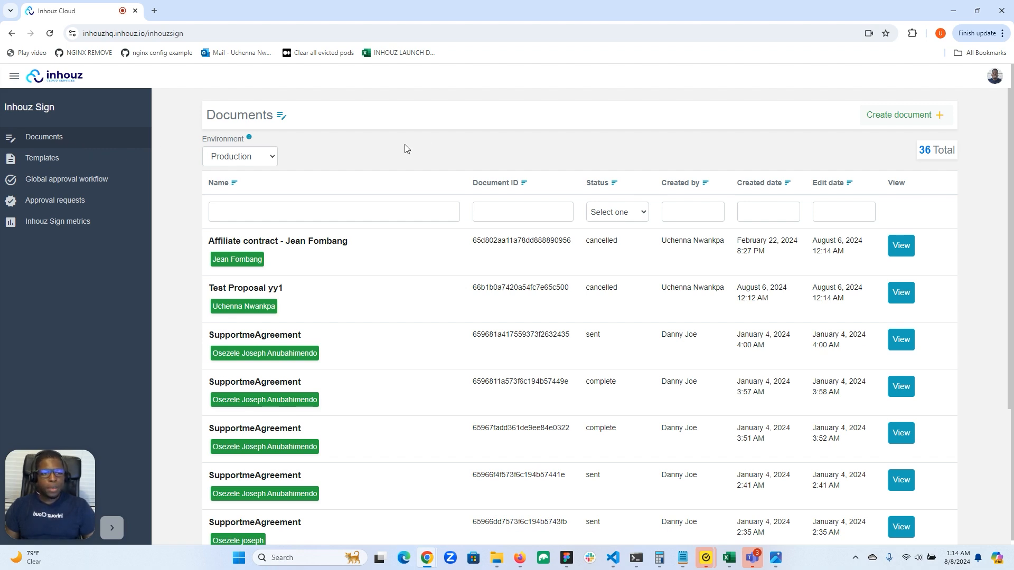
Step: Create document 'Test Proposal uu1' from the Test proposal template in the Development environment
left_click(924, 115)
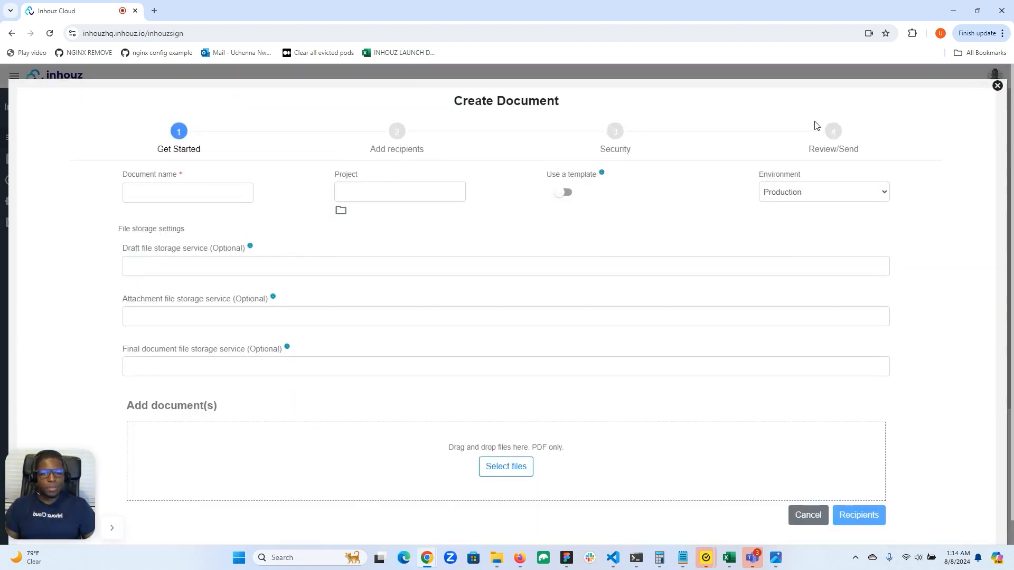
left_click(176, 193)
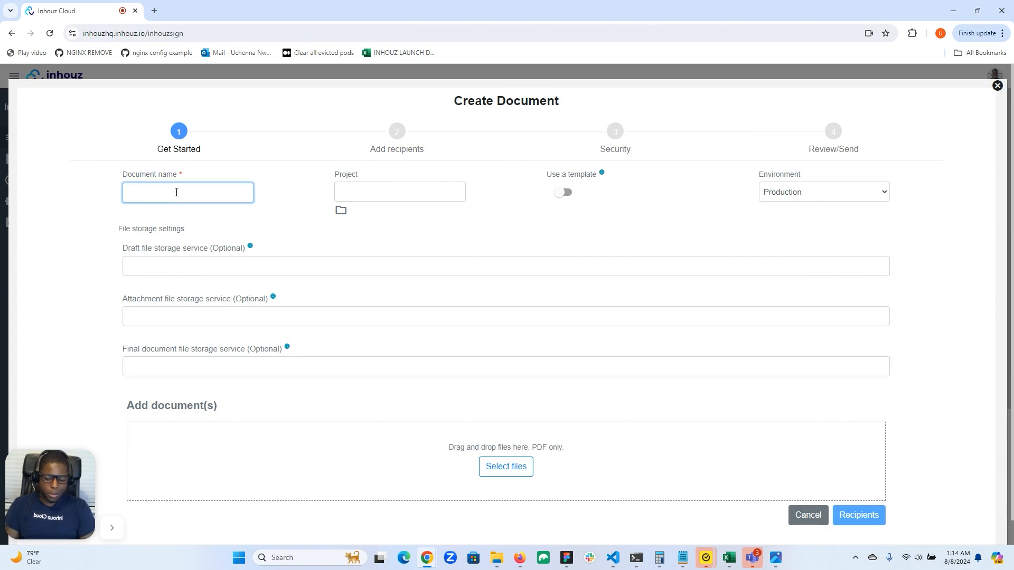
type("Test P")
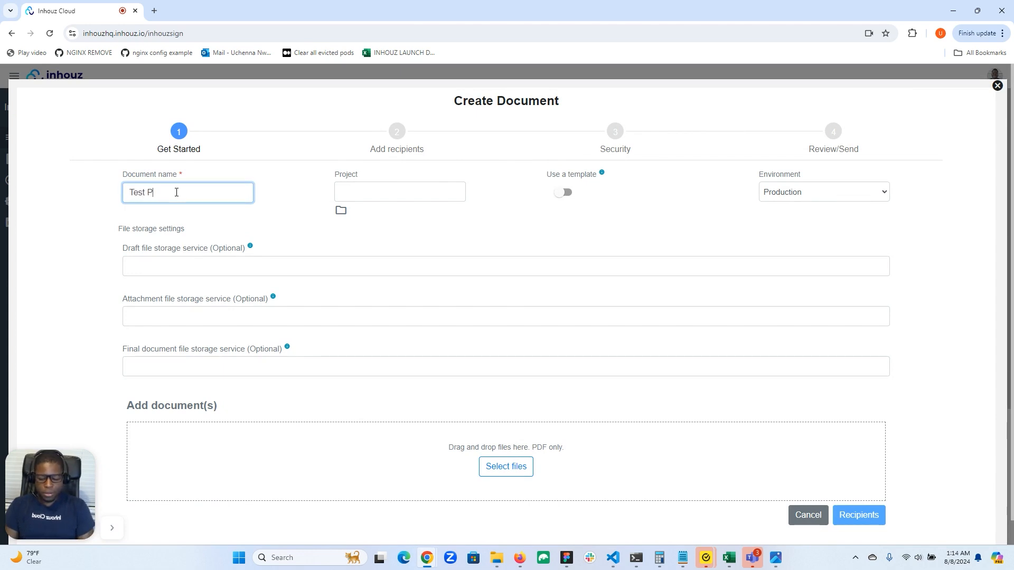
type("roposal")
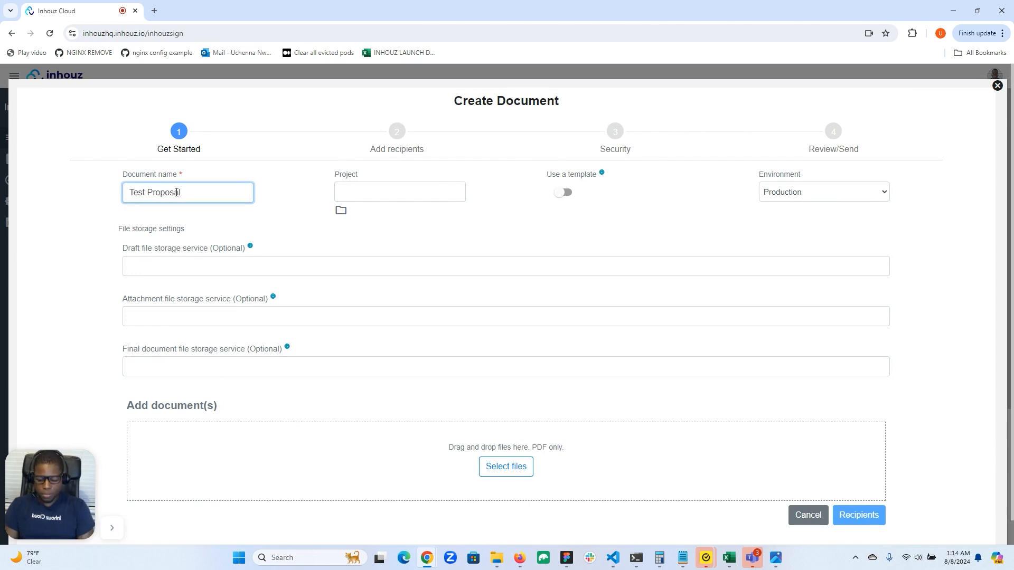
type(" uu1")
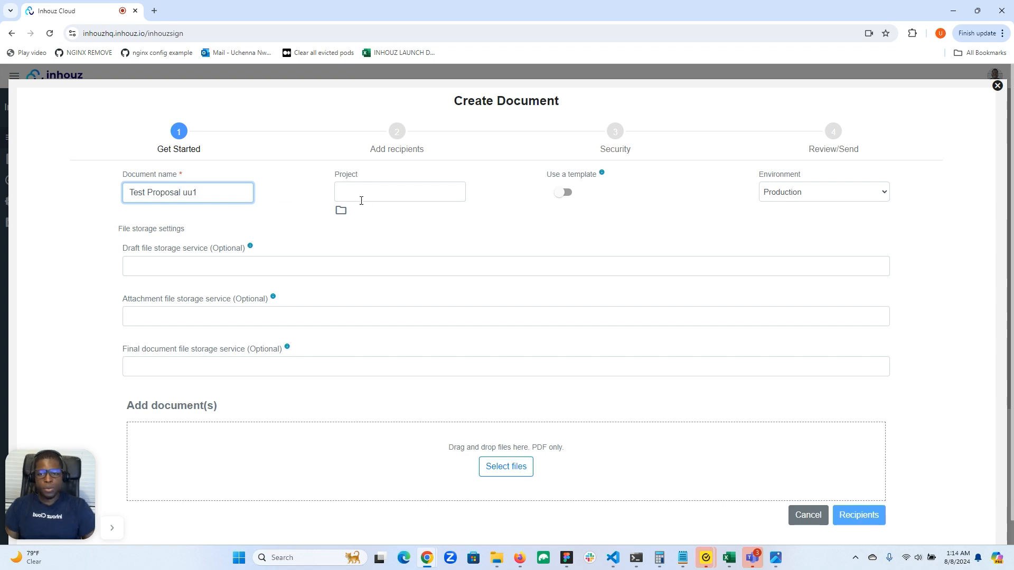
left_click(567, 193)
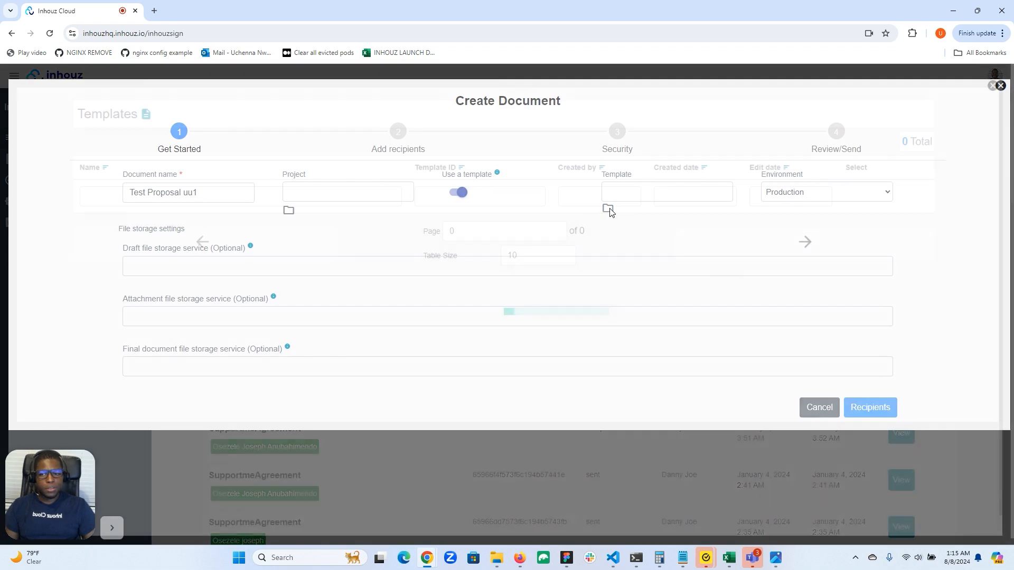
left_click(605, 210)
left_click(860, 230)
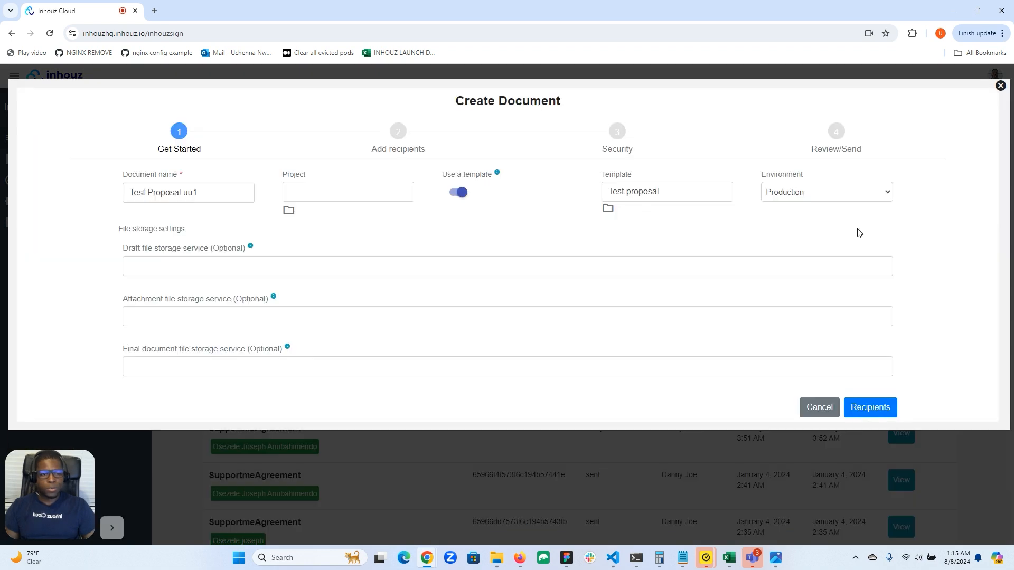
left_click(816, 196)
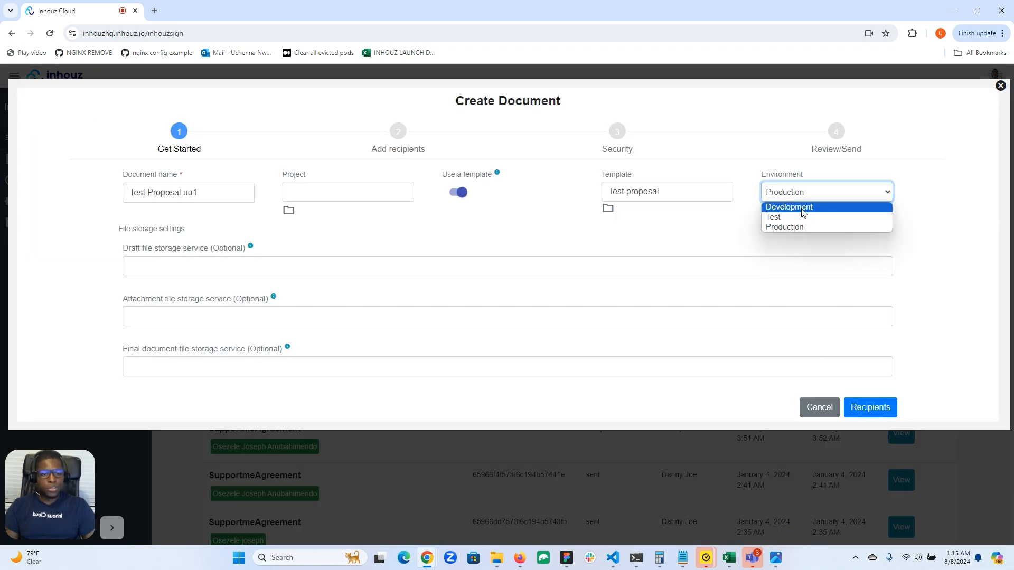
left_click(802, 208)
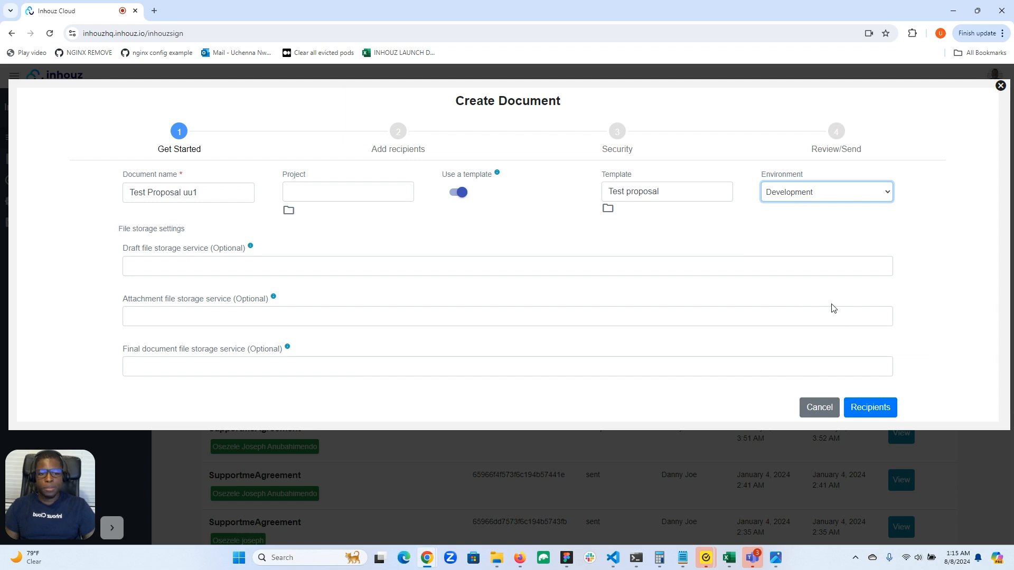
left_click(862, 416)
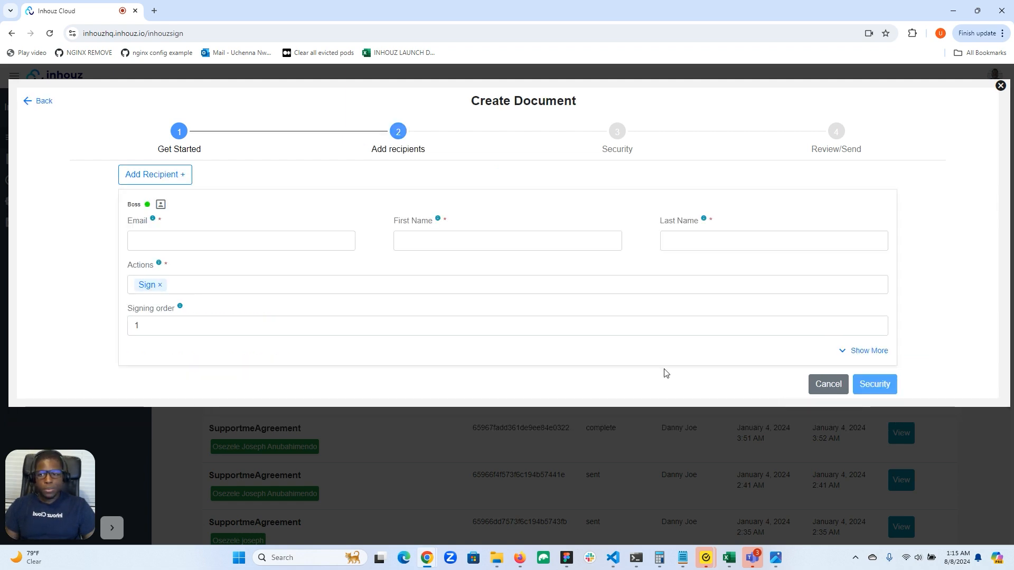
Step: Fill the signer's email and name from a saved email suggestion
left_click(269, 242)
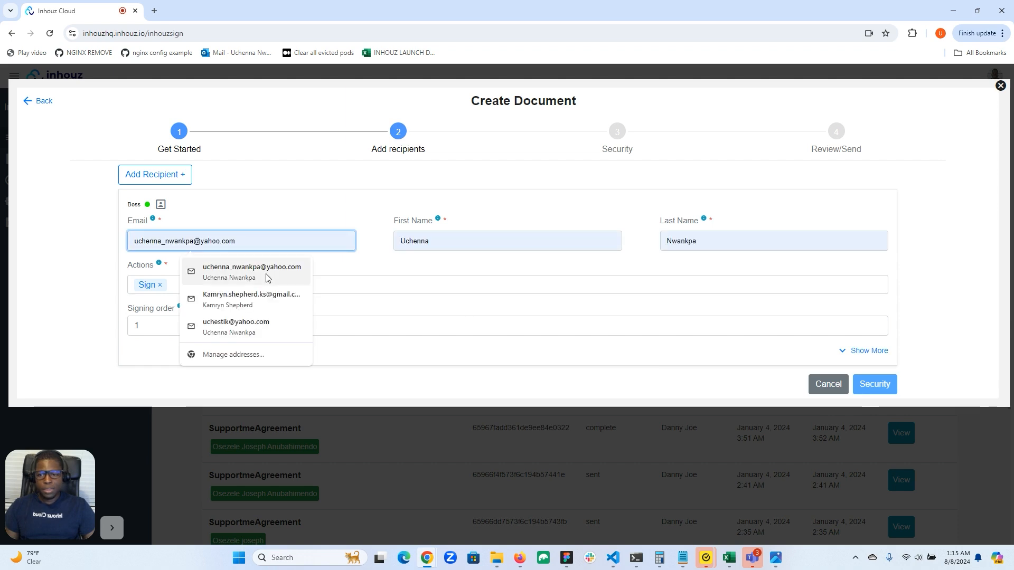
left_click(248, 266)
left_click(881, 388)
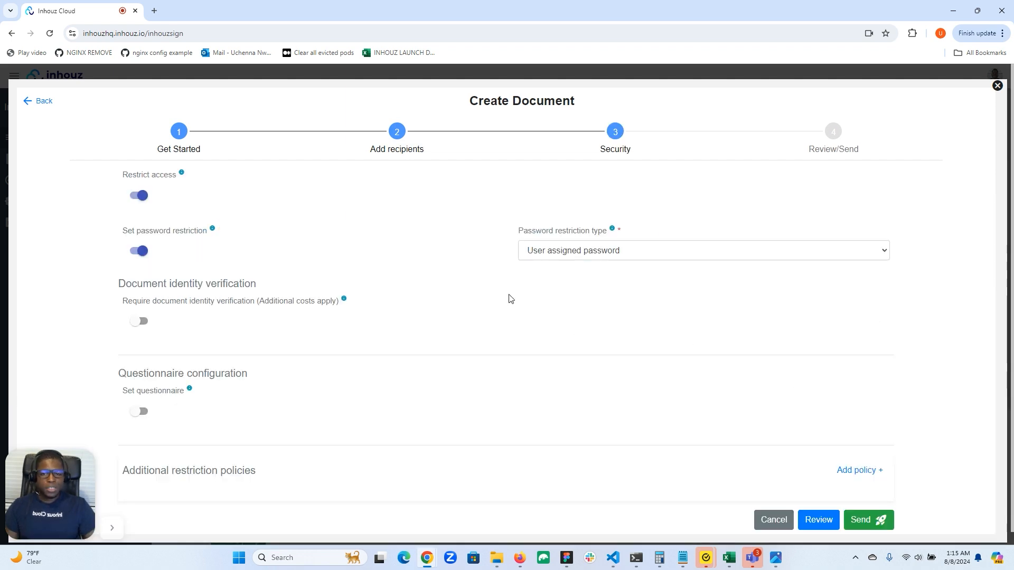
Step: Re-enable Restrict access so the document requires a user-assigned password
left_click(132, 198)
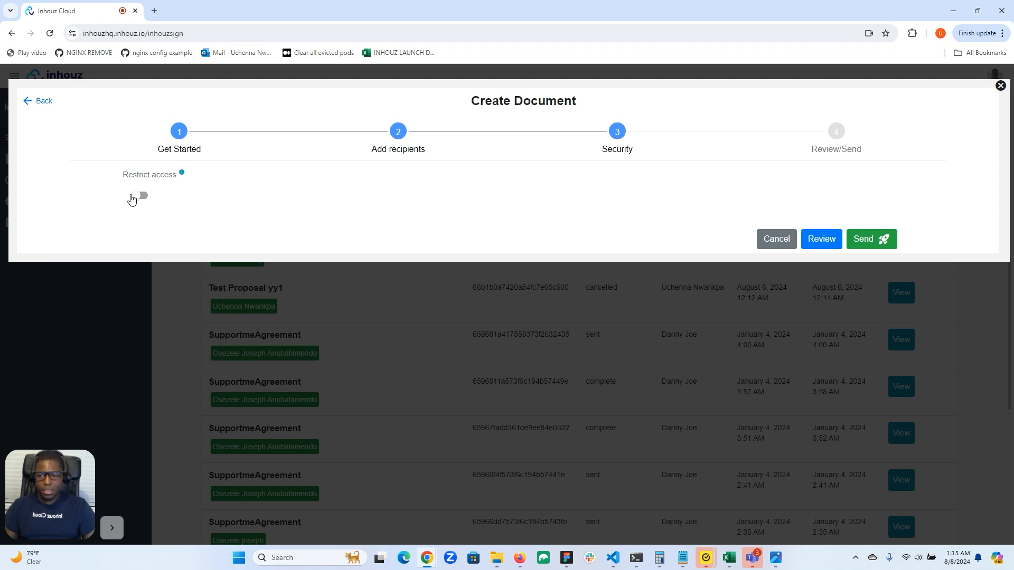
left_click(133, 198)
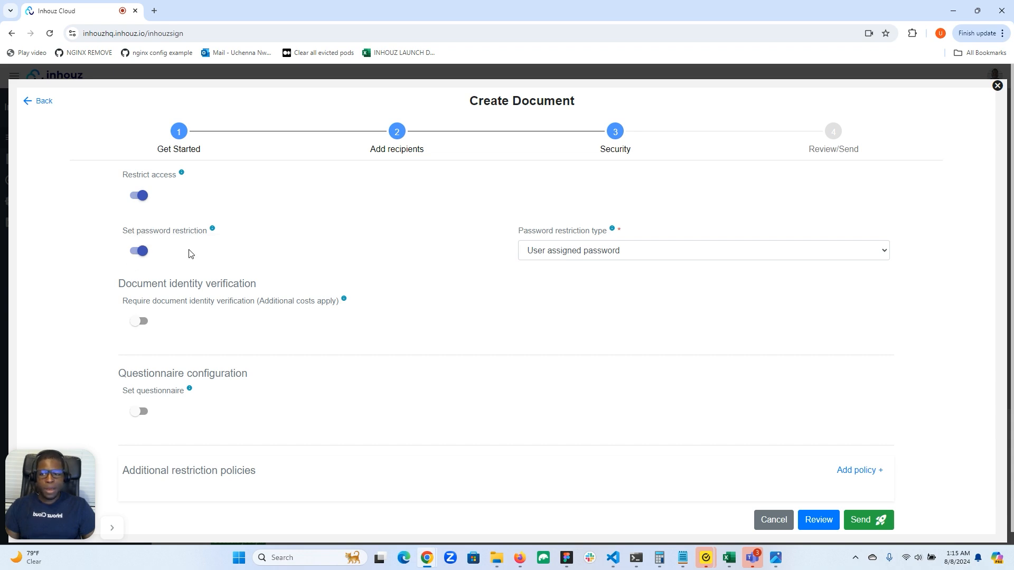
scroll(269, 266, "down", 1)
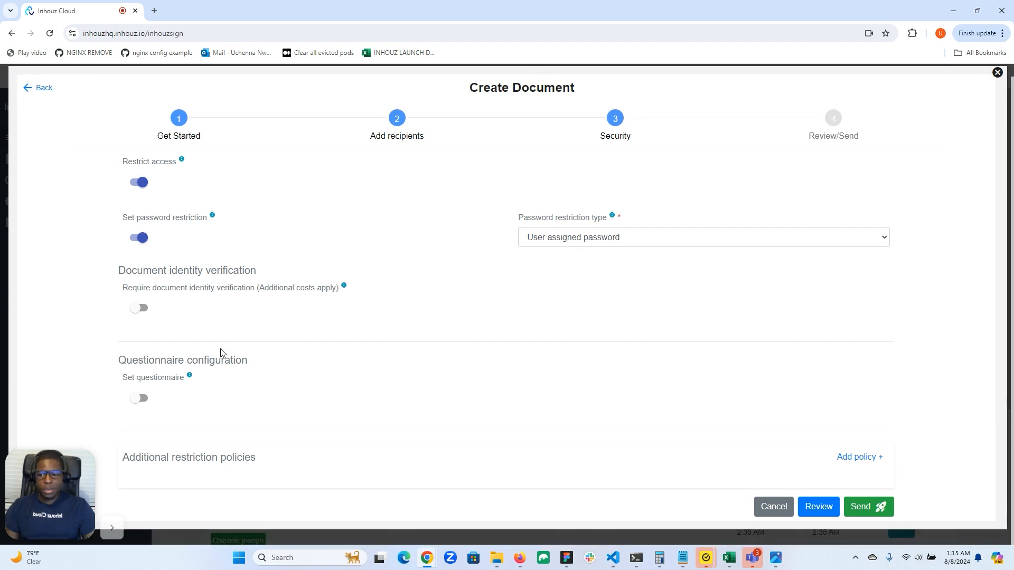
Step: Turn on the questionnaire with the question 'What is your middle name?' and its expected answer
left_click(140, 398)
scroll(391, 378, "down", 1)
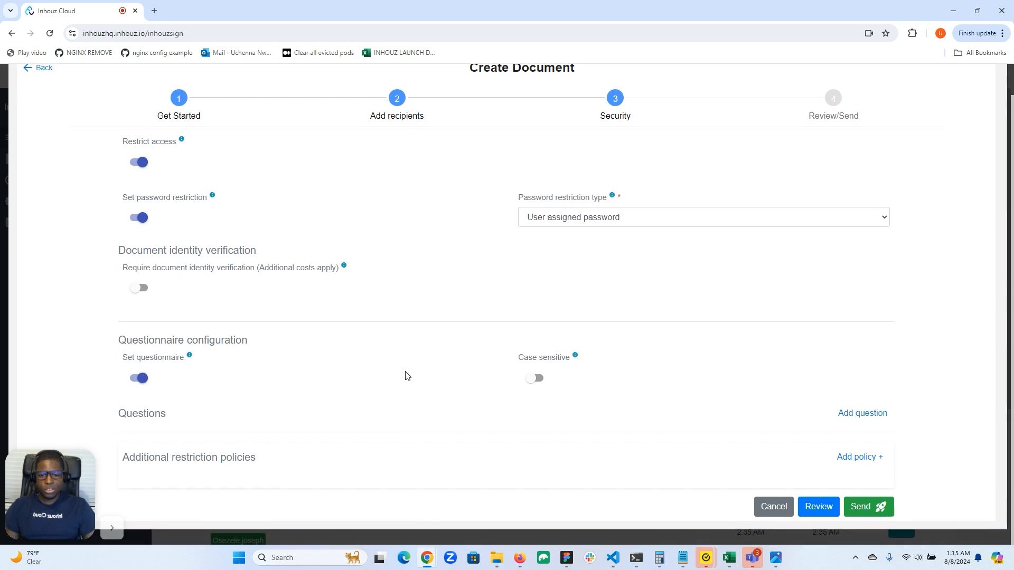
left_click(864, 413)
scroll(737, 388, "down", 3)
left_click(465, 306)
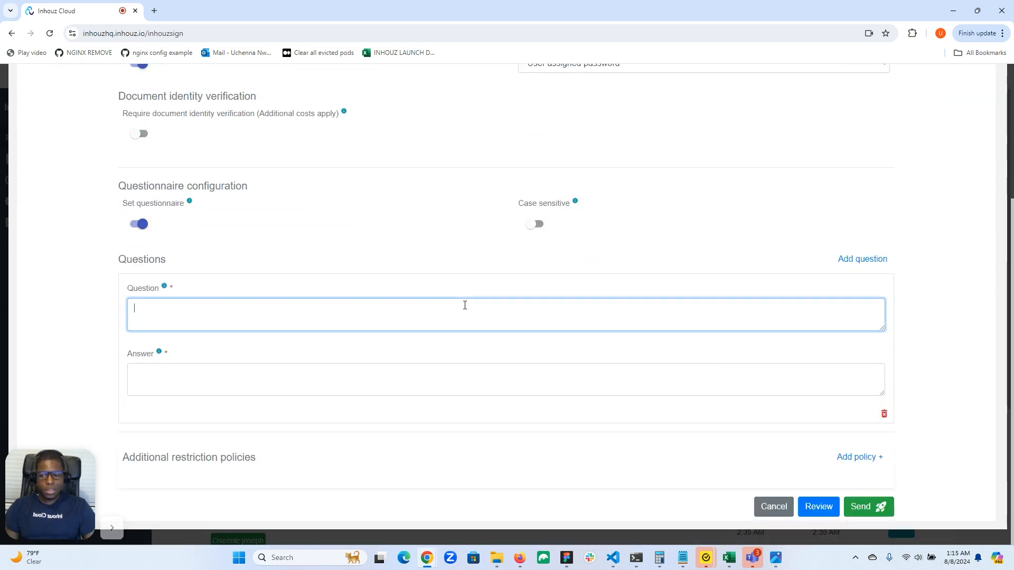
type("What is")
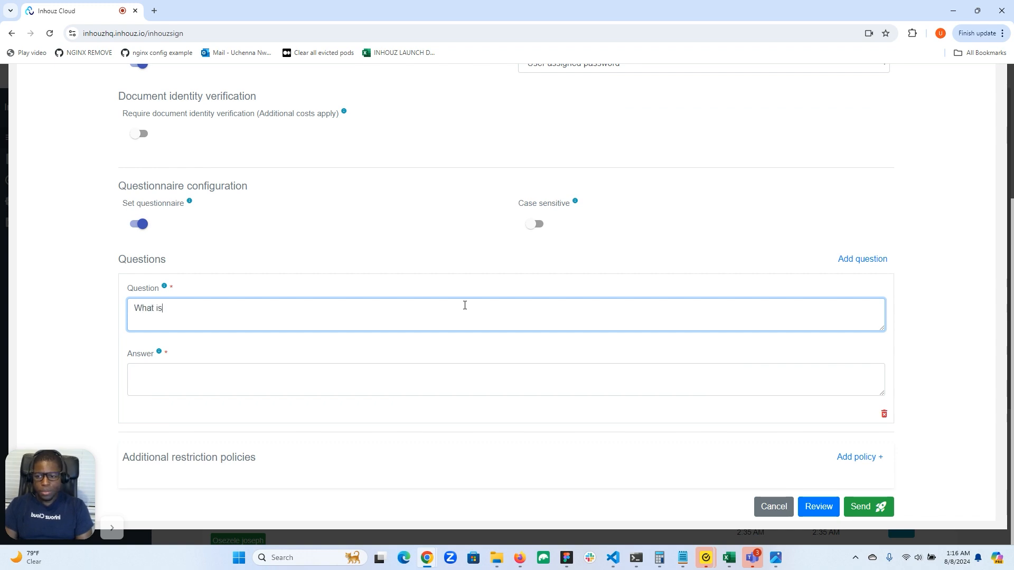
type(" your middle name?")
left_click(383, 376)
type("sam")
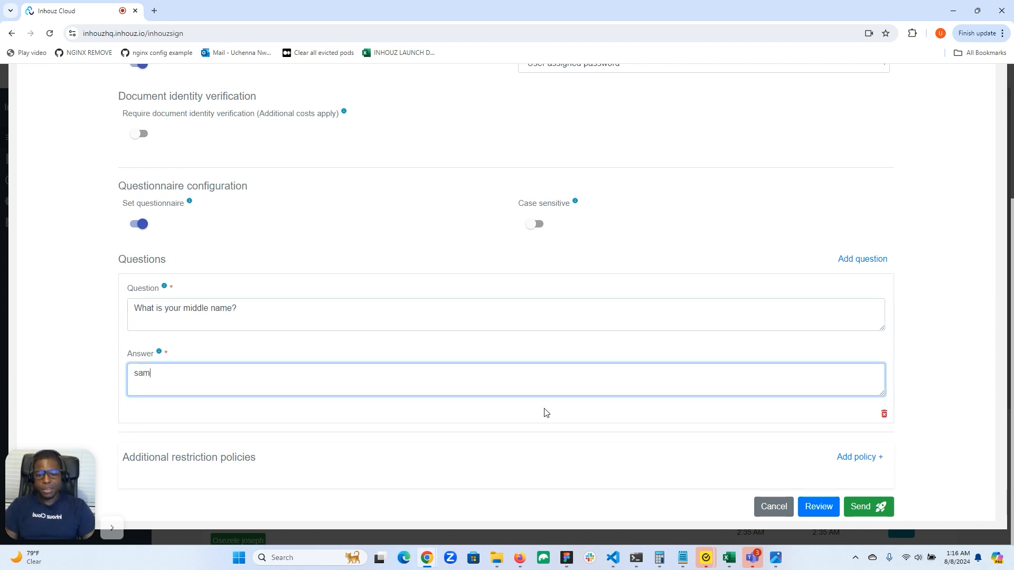
left_click(866, 457)
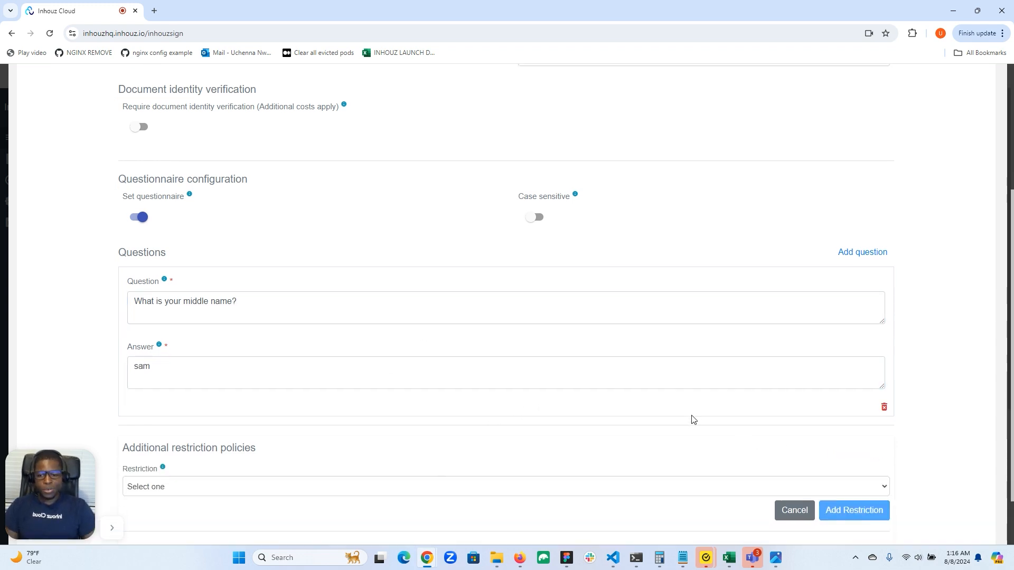
Step: Add an Allowed countries restriction that permits only the United States
scroll(693, 420, "down", 1)
left_click(576, 421)
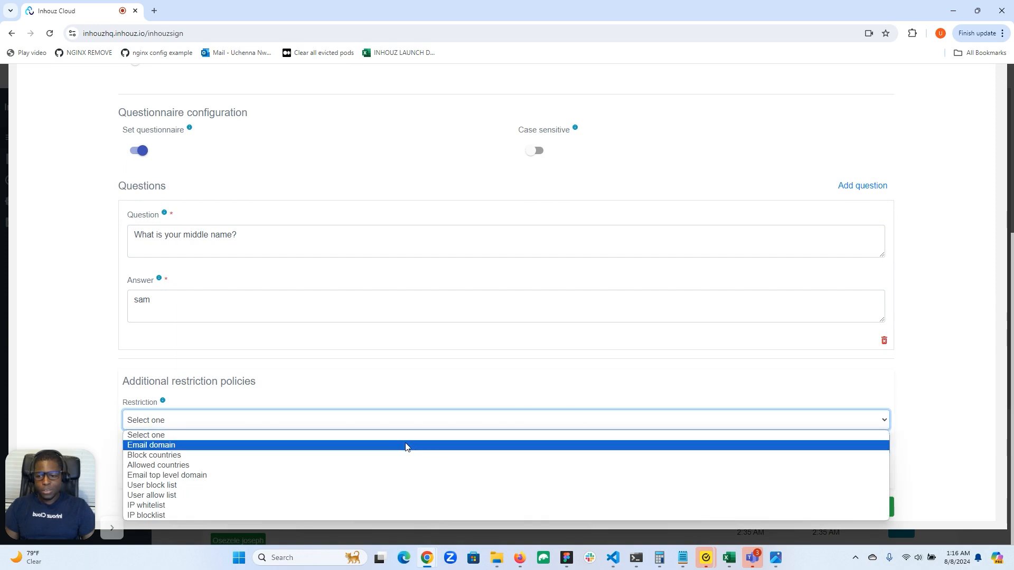
left_click(279, 467)
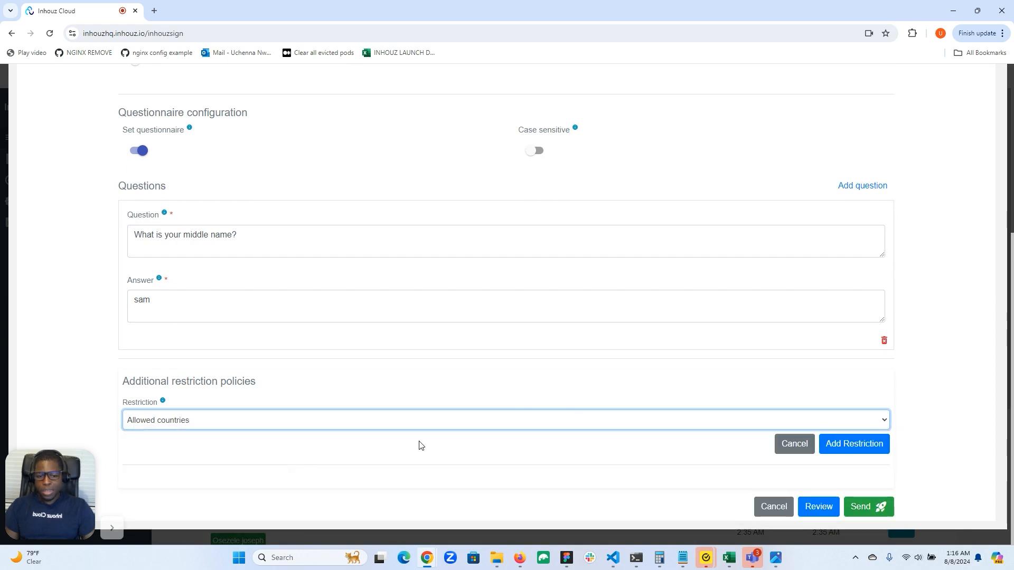
left_click(855, 443)
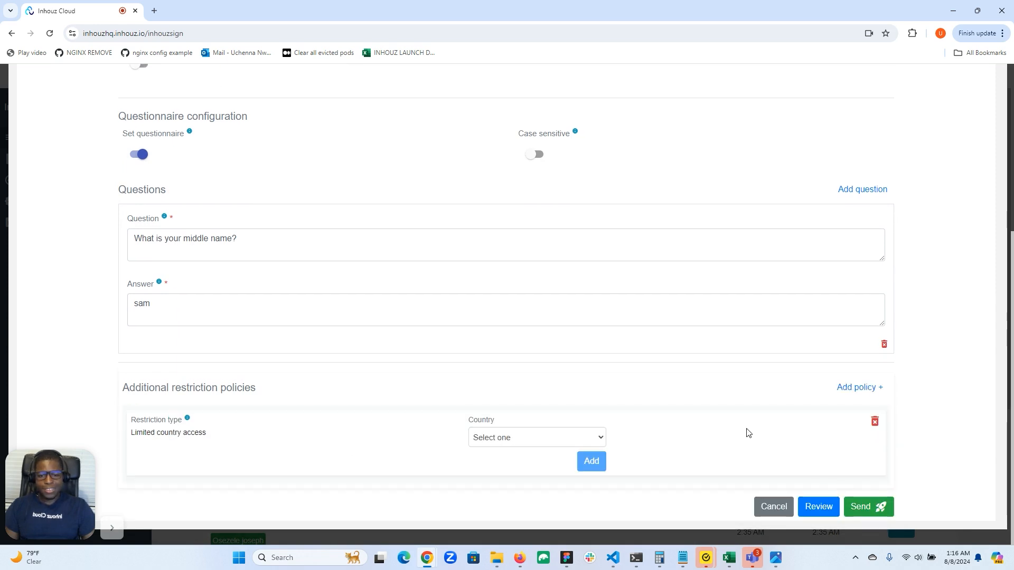
left_click(553, 433)
key("u")
key("n")
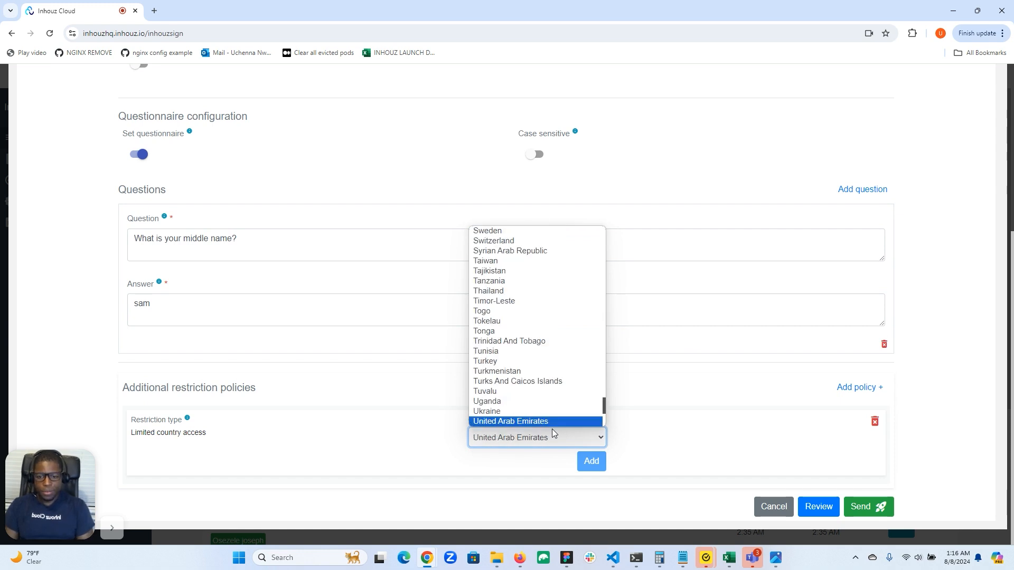
scroll(544, 407, "down", 4)
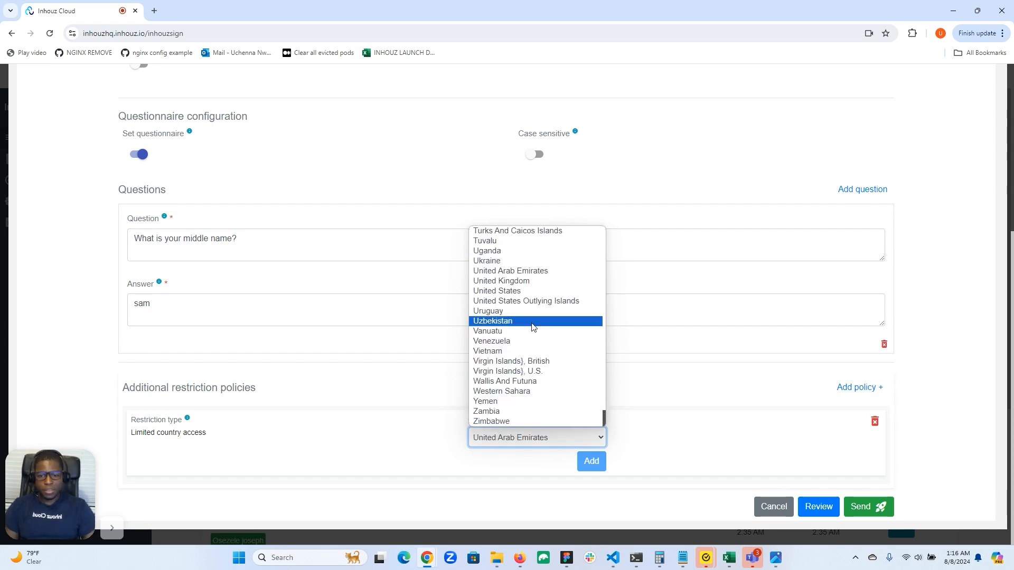
left_click(528, 291)
left_click(588, 461)
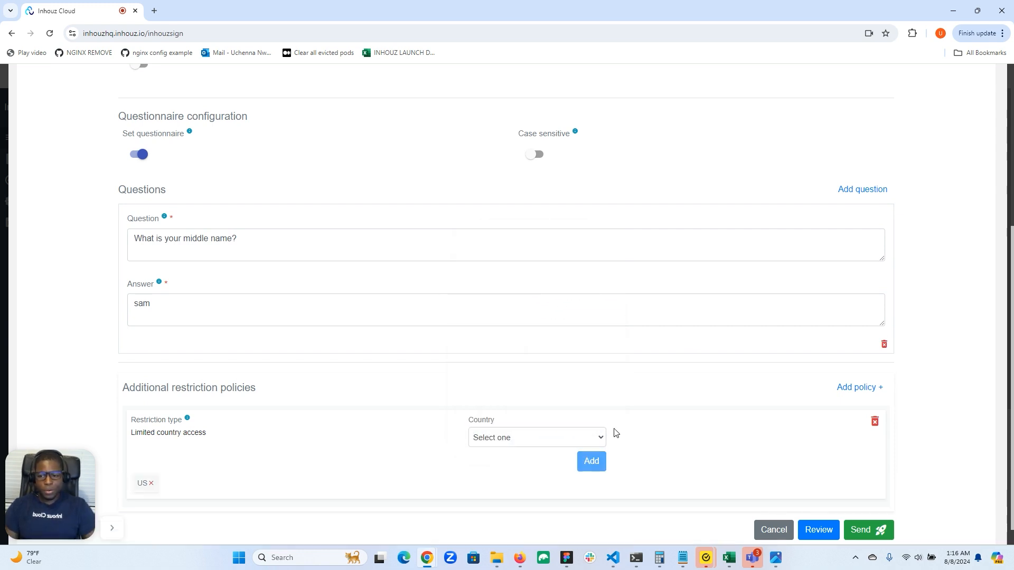
scroll(616, 432, "up", 5)
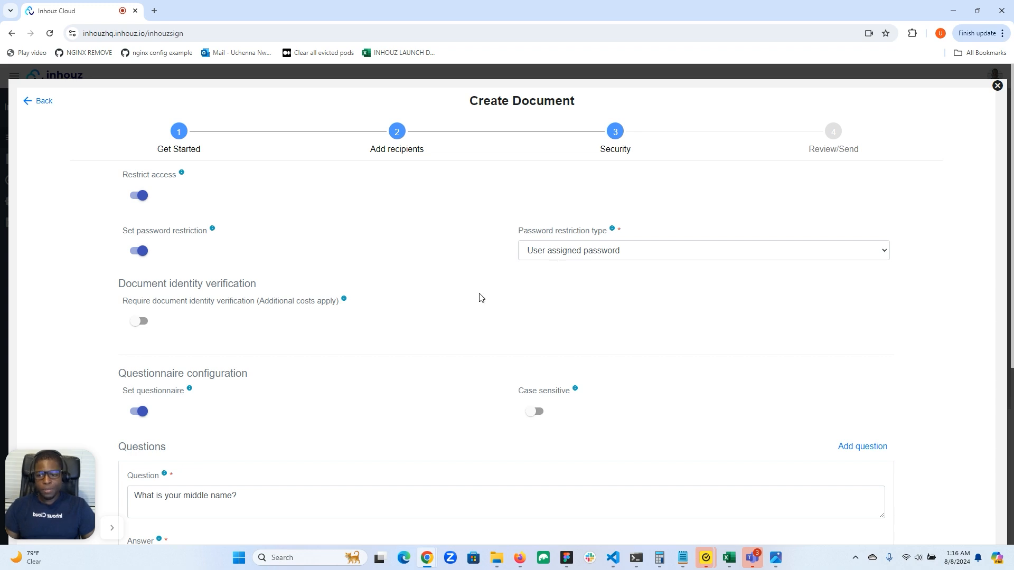
scroll(353, 346, "down", 4)
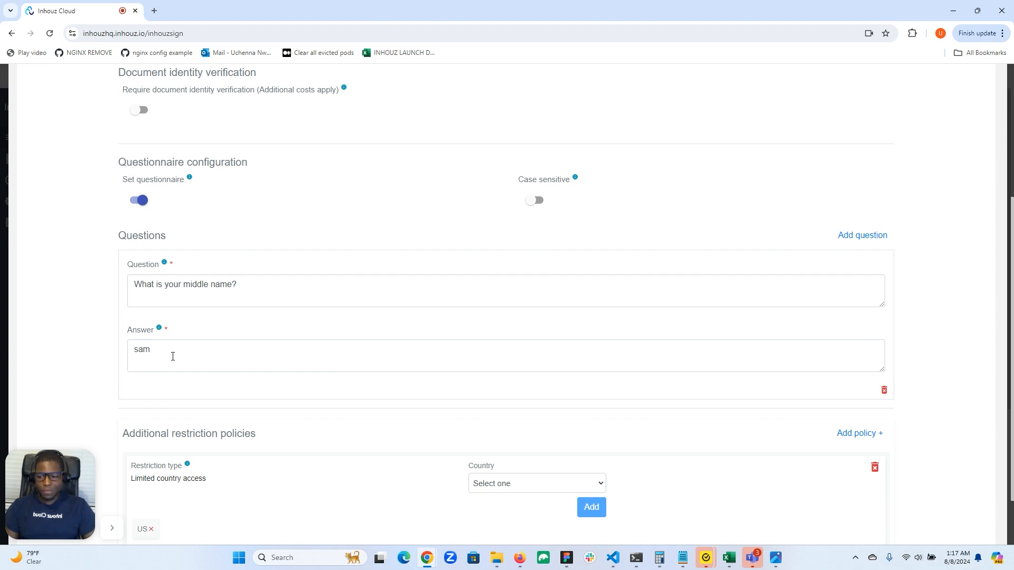
Step: Send Test Proposal uu1 to the recipient from the bottom of the Security step
scroll(226, 355, "down", 1)
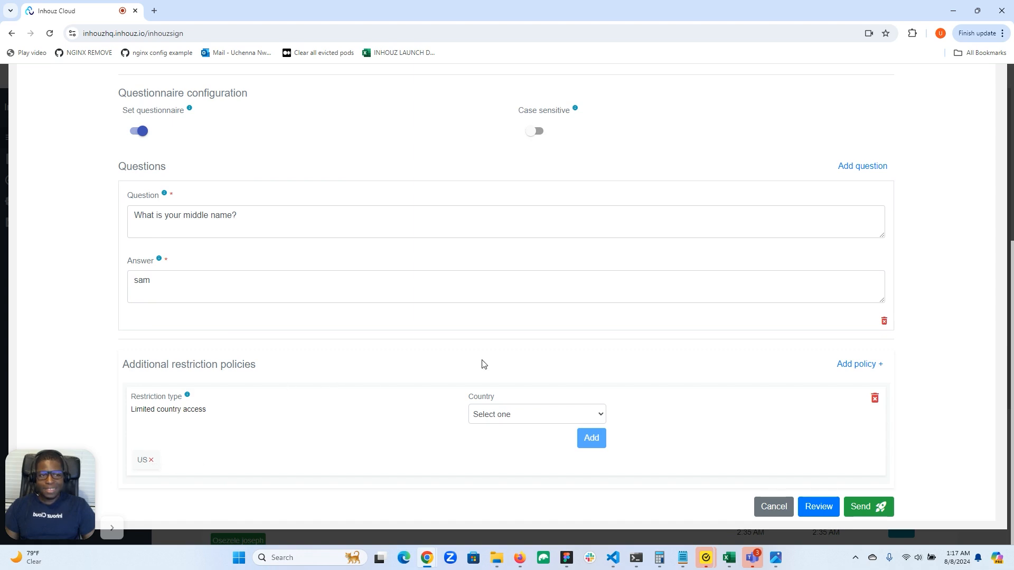
scroll(480, 364, "up", 5)
scroll(563, 362, "down", 4)
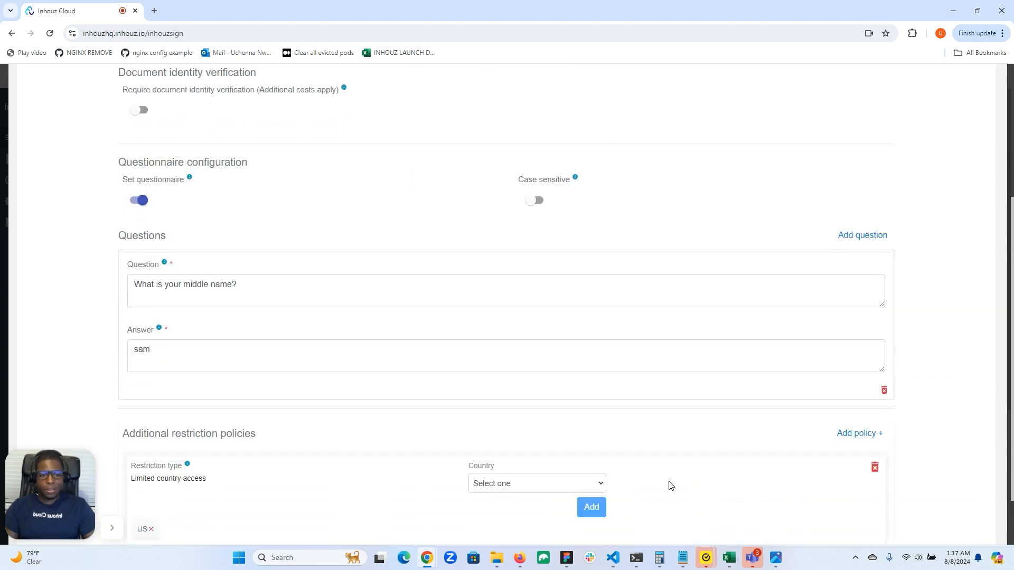
scroll(668, 486, "down", 1)
left_click(878, 507)
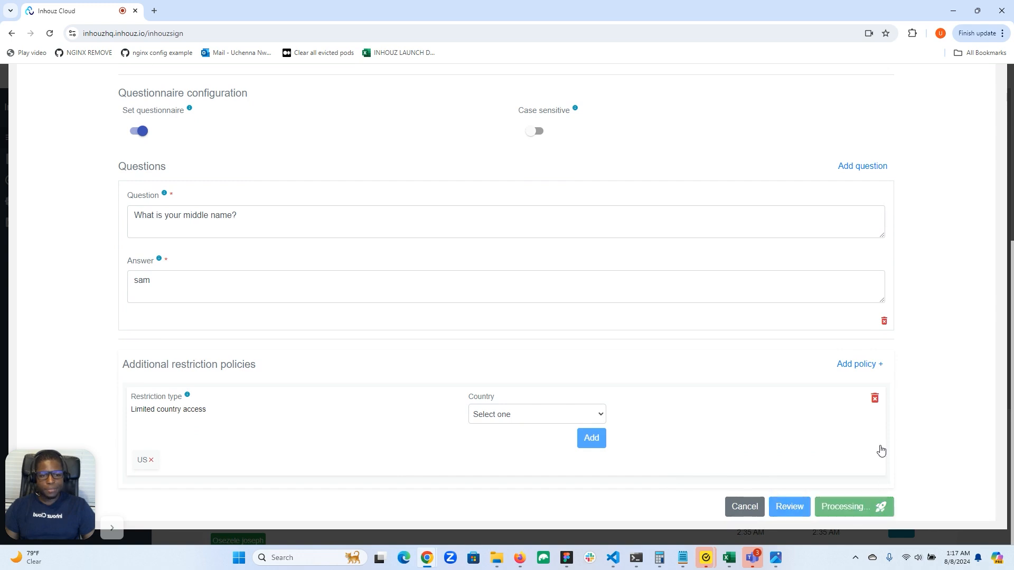
scroll(853, 412, "up", 5)
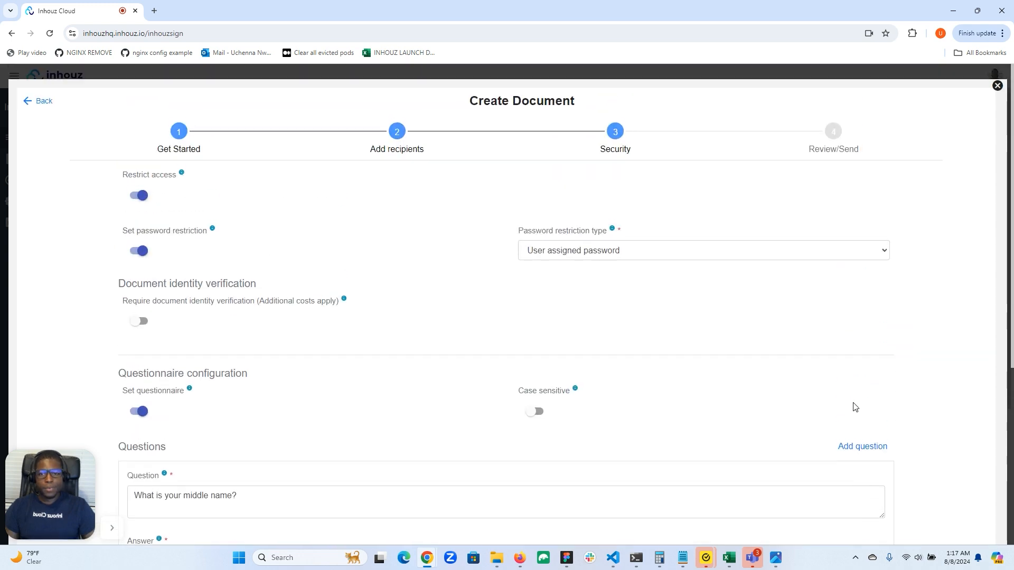
scroll(856, 407, "down", 5)
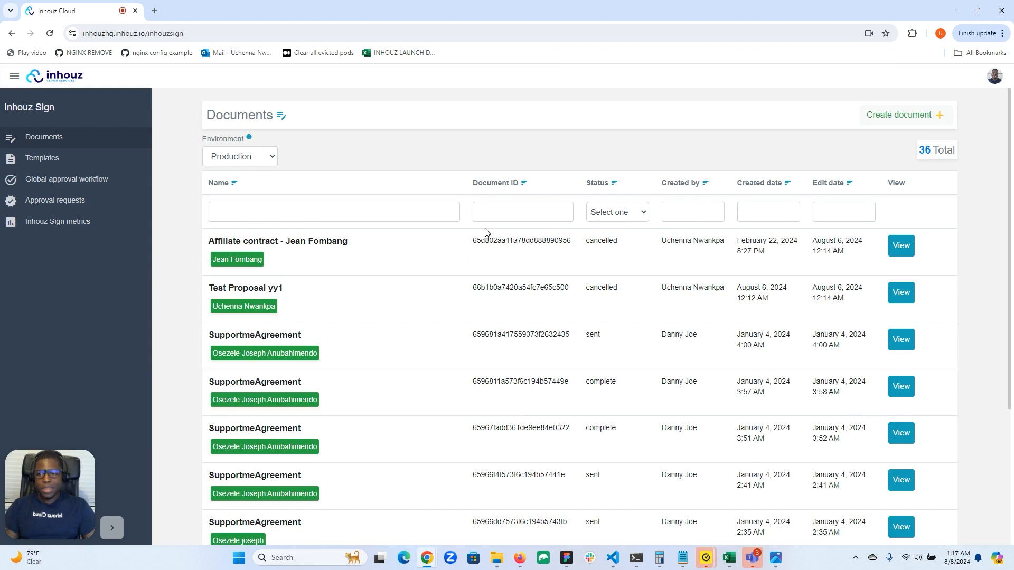
Step: Show Development documents, then dock the Yahoo Mail window as a Chrome tab
left_click(233, 158)
left_click(235, 172)
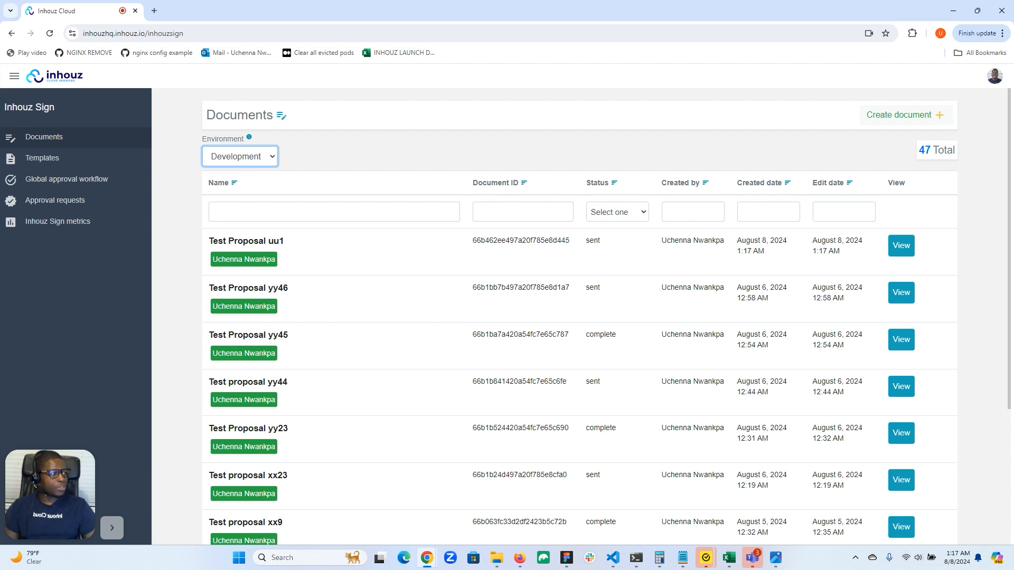
key("alt+Tab")
key("alt+Tab")
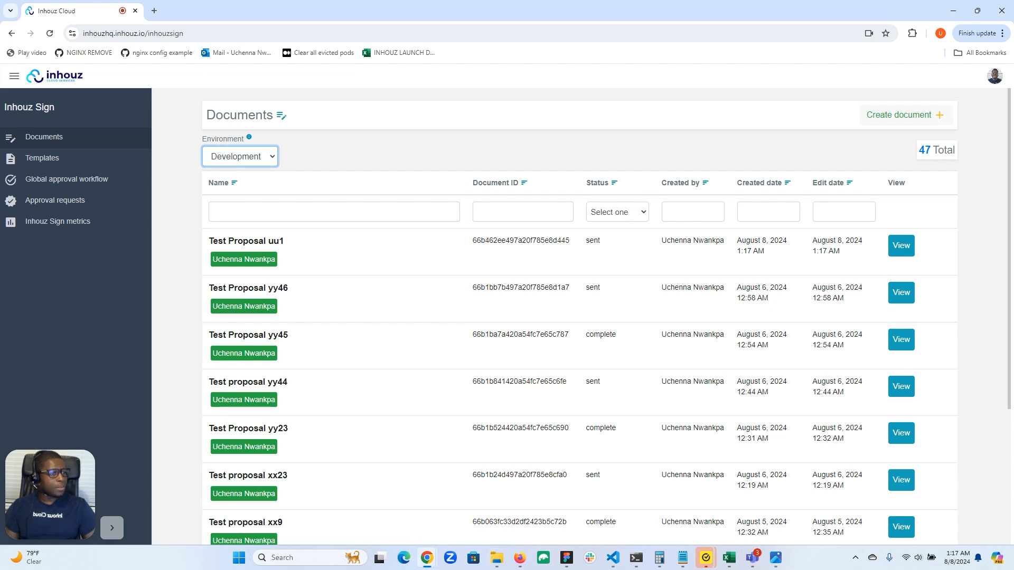
key("alt+Tab")
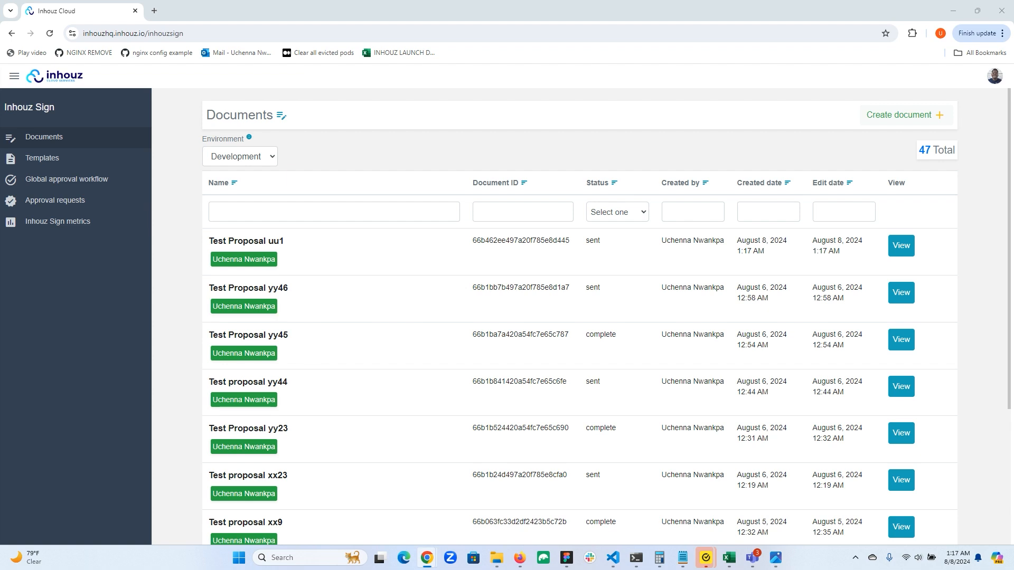
left_click_drag(1013, 118, 515, 15)
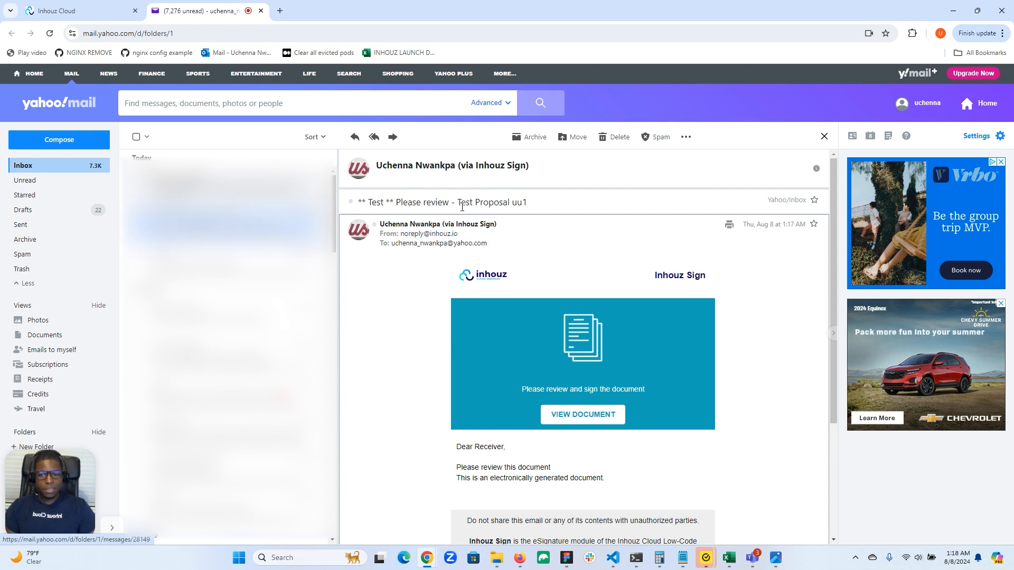
Step: Open the document link from the review email and request a sign-in password for the recipient's email address
left_click(583, 417)
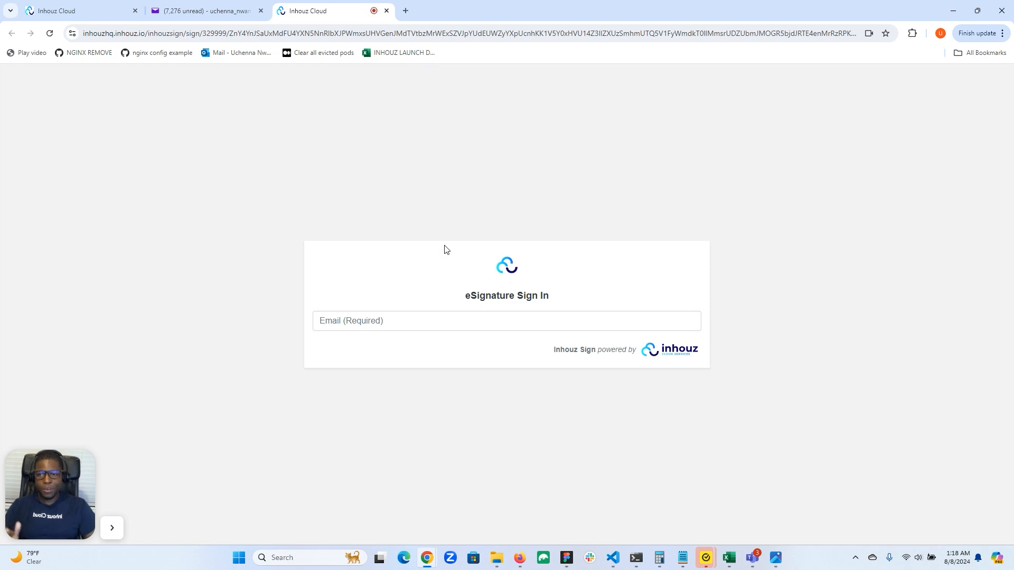
left_click(465, 323)
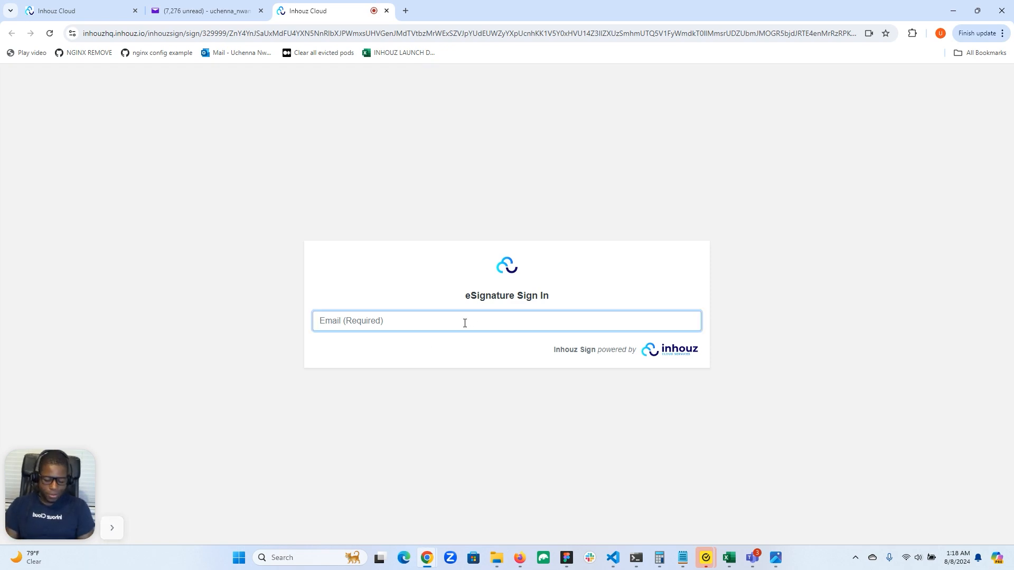
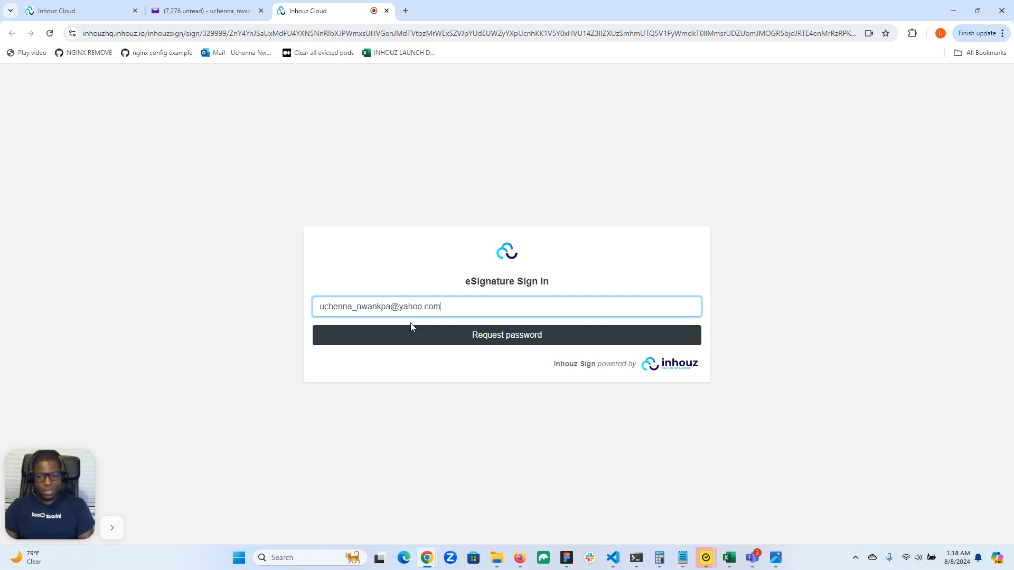
left_click(467, 337)
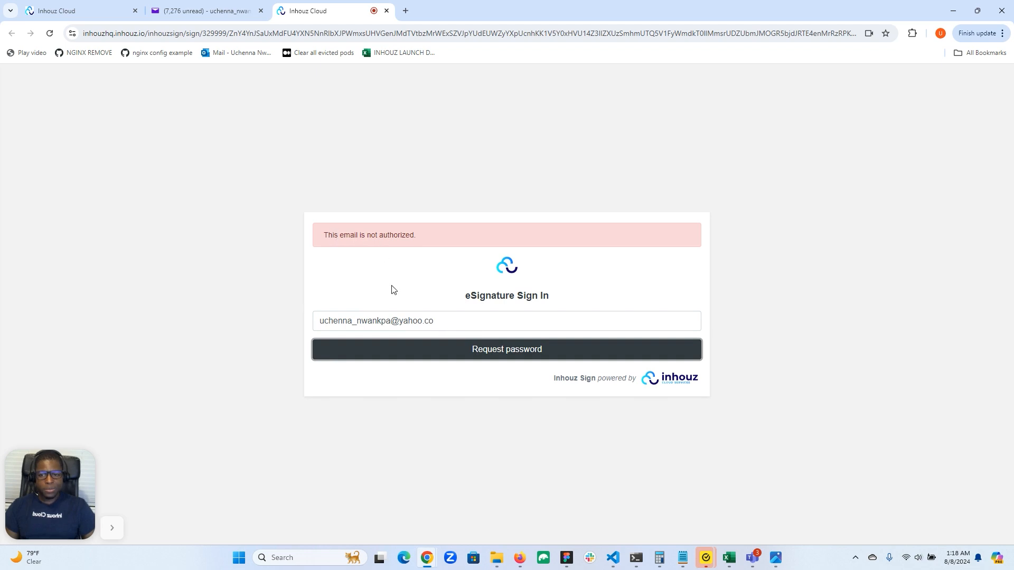
left_click(441, 323)
type("m")
left_click(479, 352)
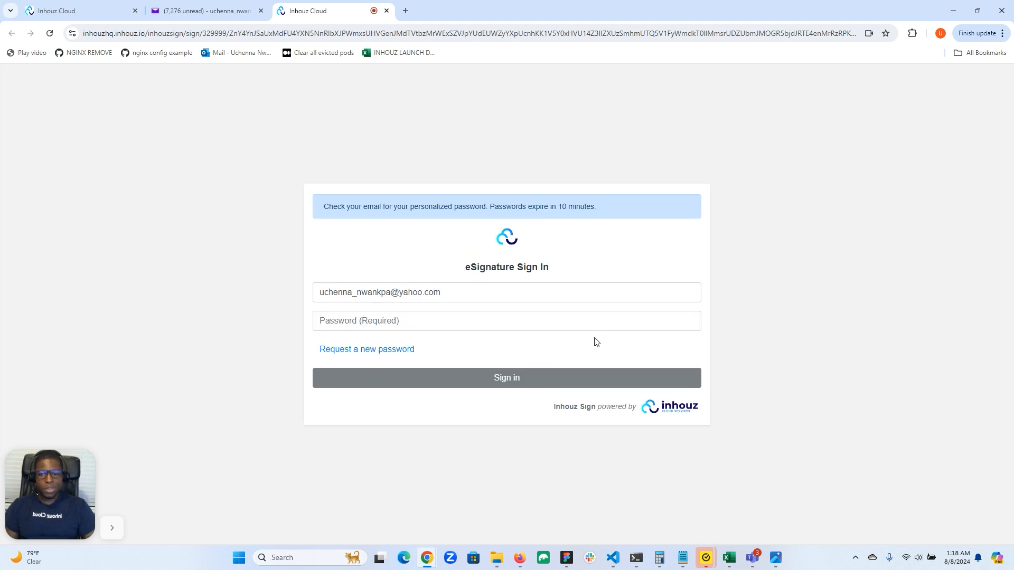
Step: Refresh the Yahoo inbox and copy the code from the new Access code email
left_click(233, 11)
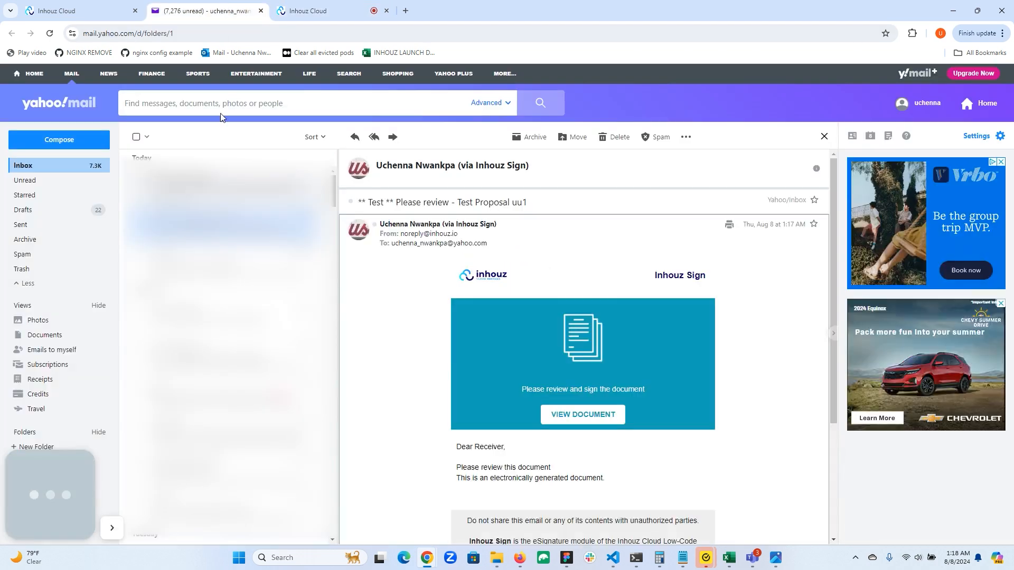
left_click(45, 166)
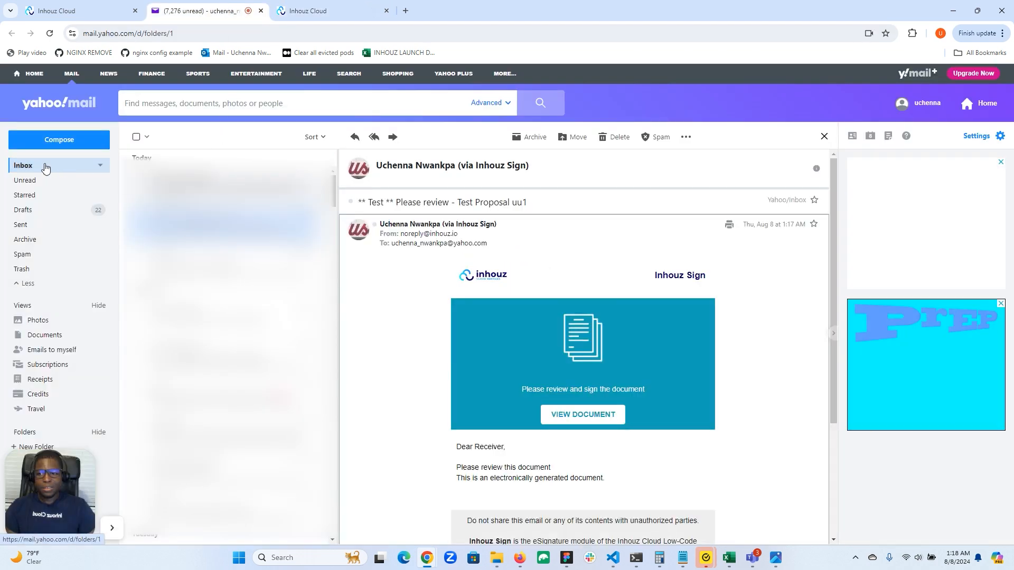
left_click(222, 227)
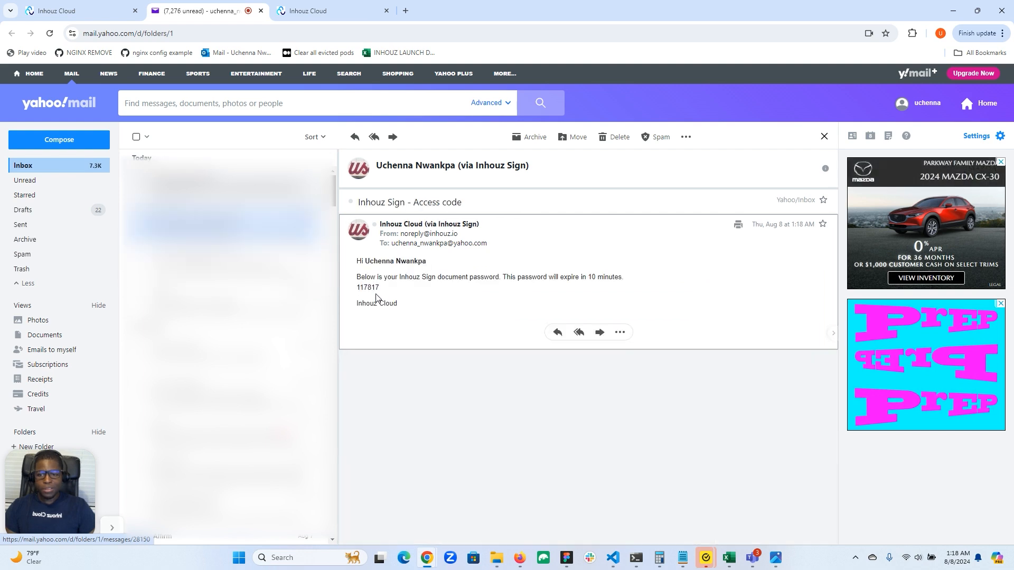
double_click(369, 288)
right_click(368, 289)
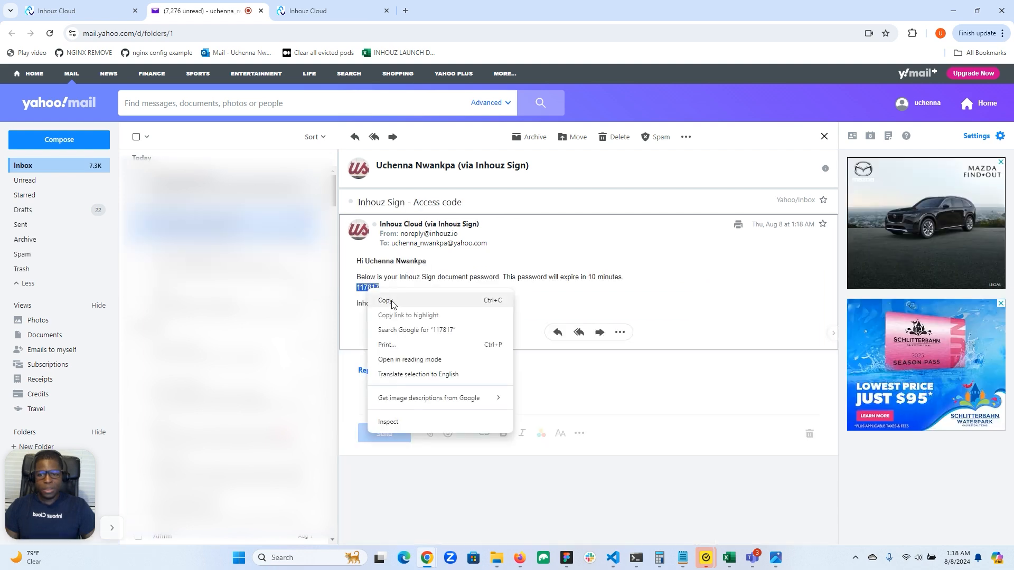
left_click(385, 296)
Step: Paste the access code as the password on the eSignature page and sign in
left_click(357, 9)
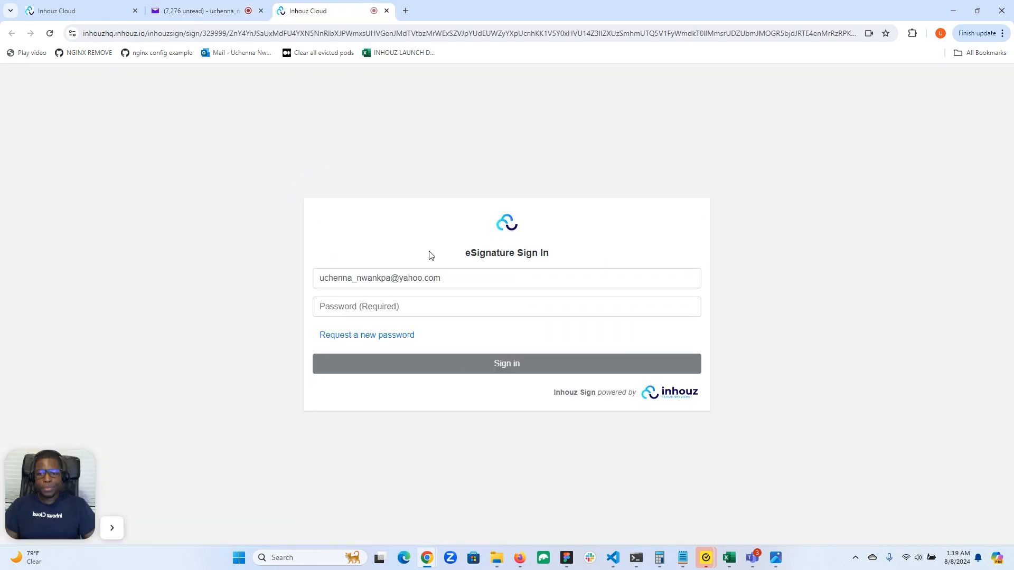
left_click(391, 306)
key("ctrl+v")
left_click(569, 365)
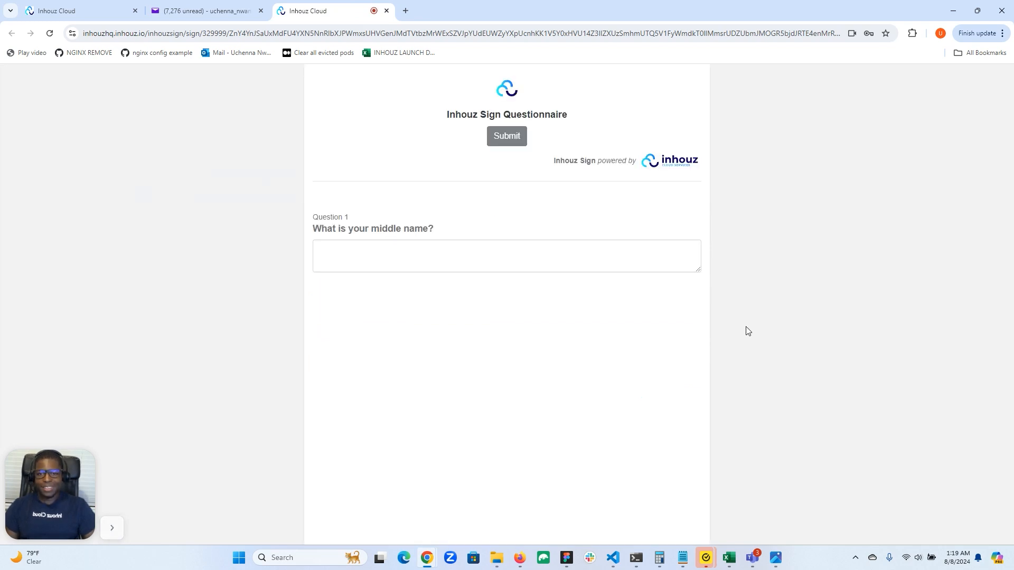
Step: Enter the recipient's middle name as the questionnaire answer and submit it
left_click(591, 257)
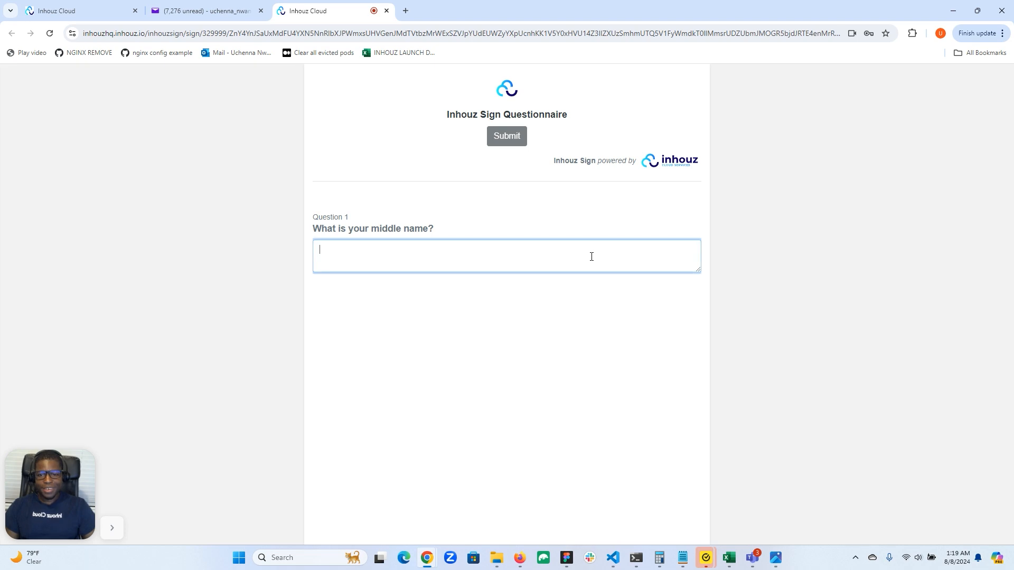
type("SAM")
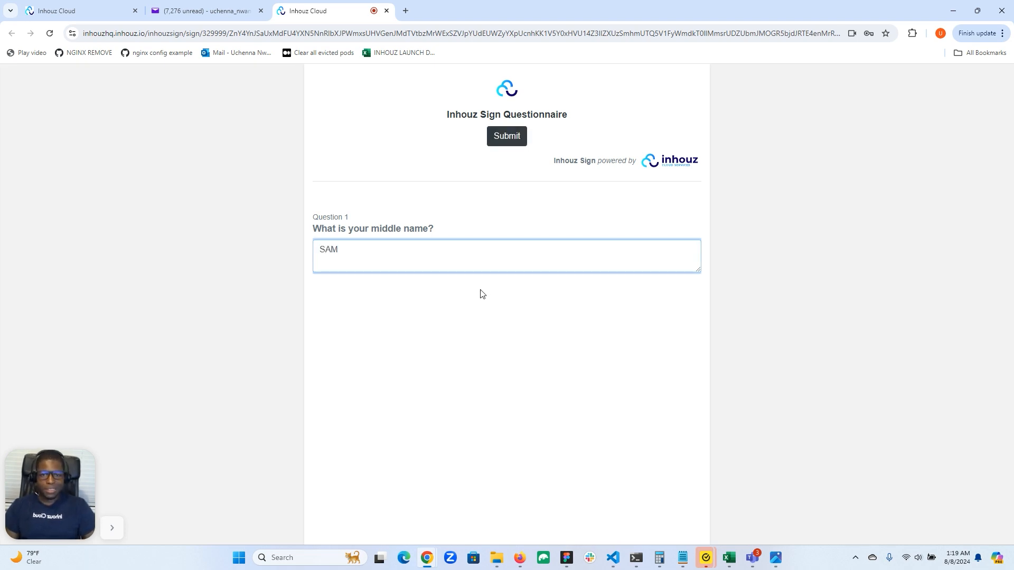
left_click(515, 136)
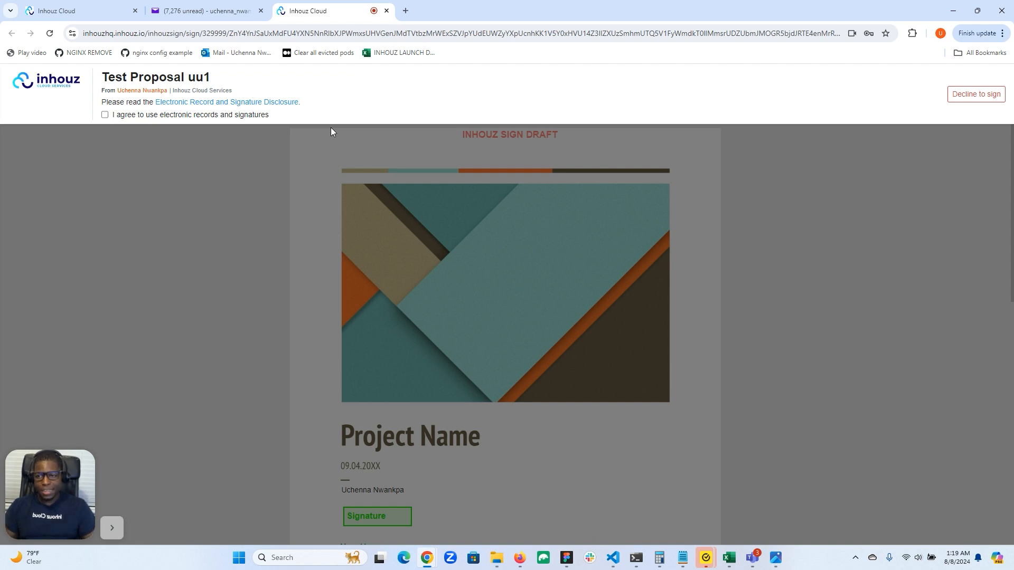
Step: Accept electronic records, then adopt a typed Zeyada-font signature in the Signature field
left_click(104, 115)
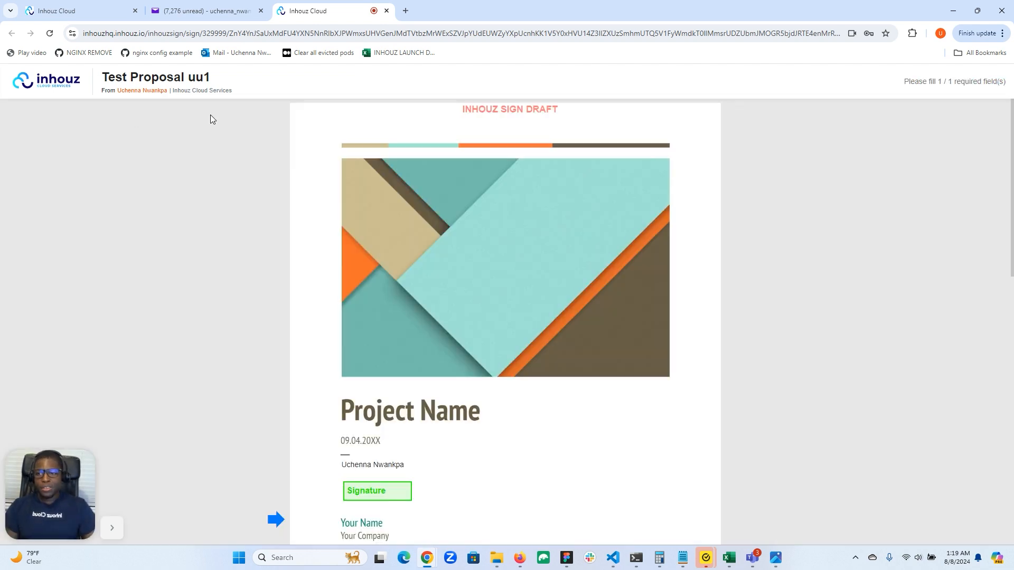
scroll(511, 103, "down", 4)
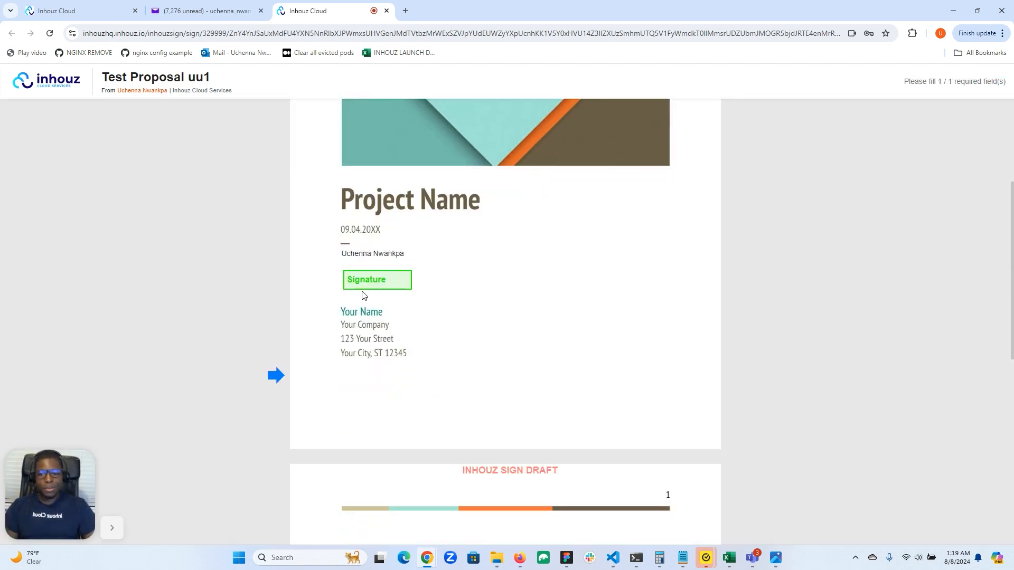
left_click(365, 278)
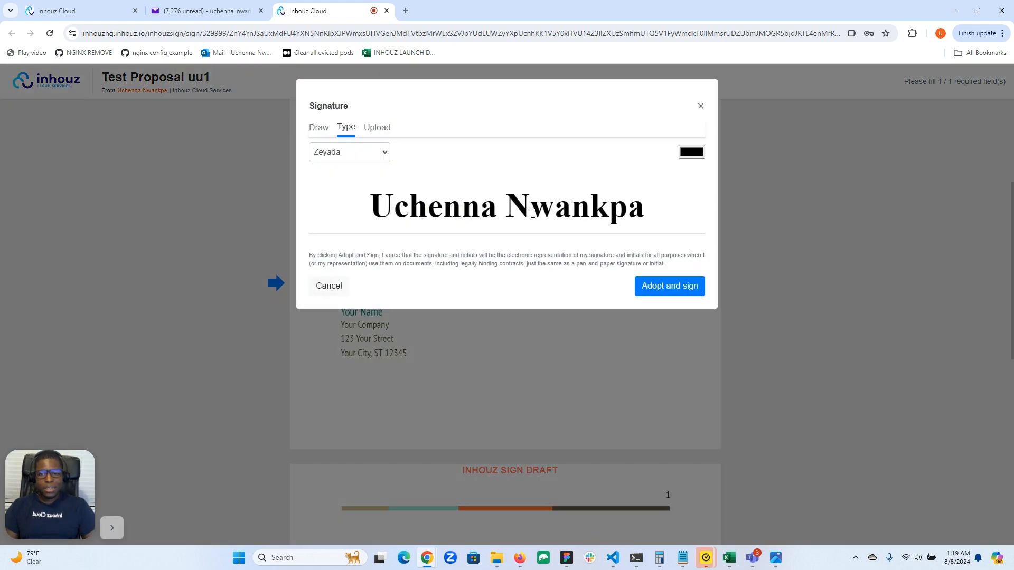
left_click(373, 156)
left_click(369, 172)
left_click(372, 155)
left_click(368, 168)
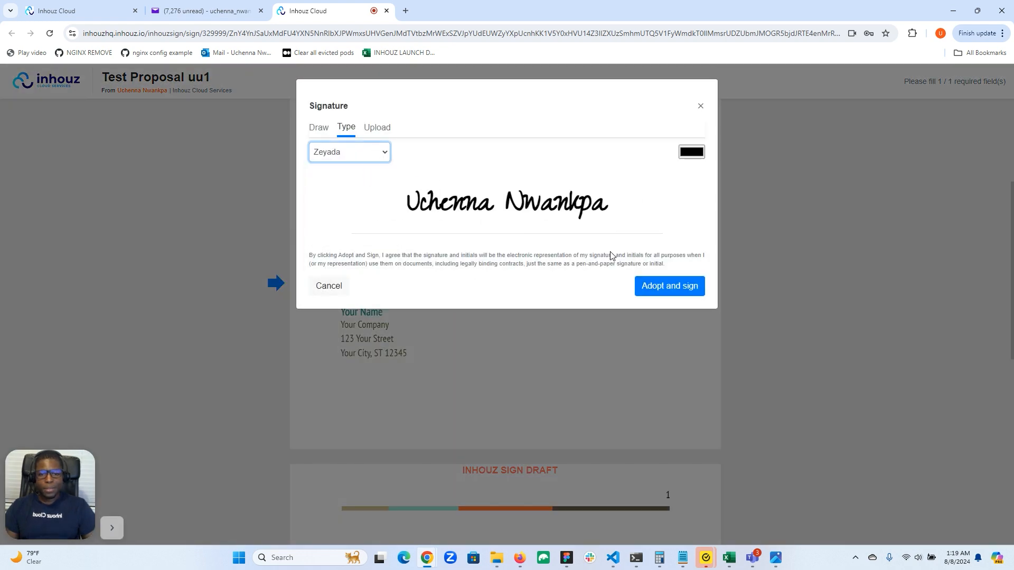
left_click(652, 289)
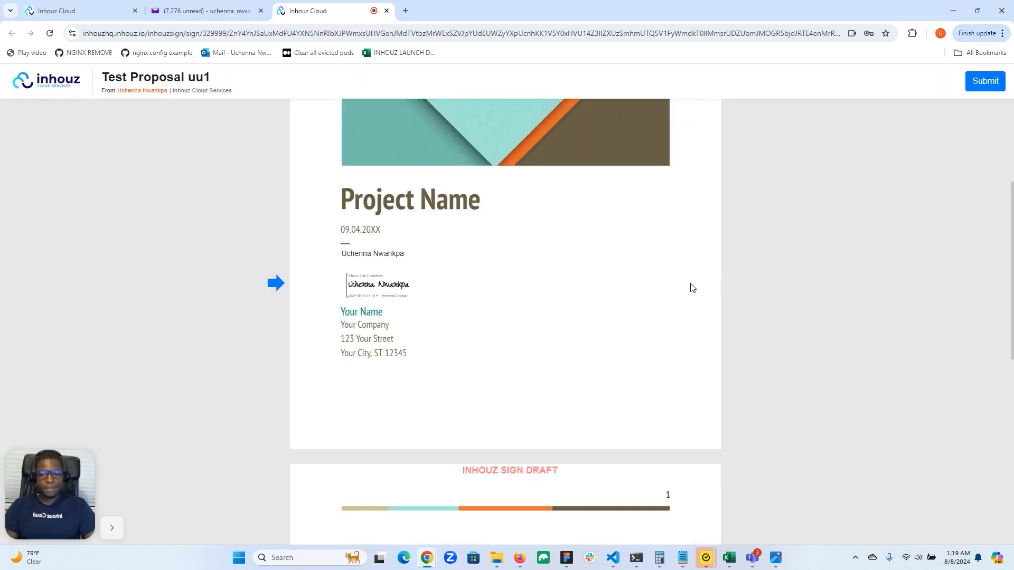
Step: Check the placed Zeyada signature on Test Proposal uu1, then submit the document
scroll(692, 287, "down", 9)
scroll(692, 287, "up", 5)
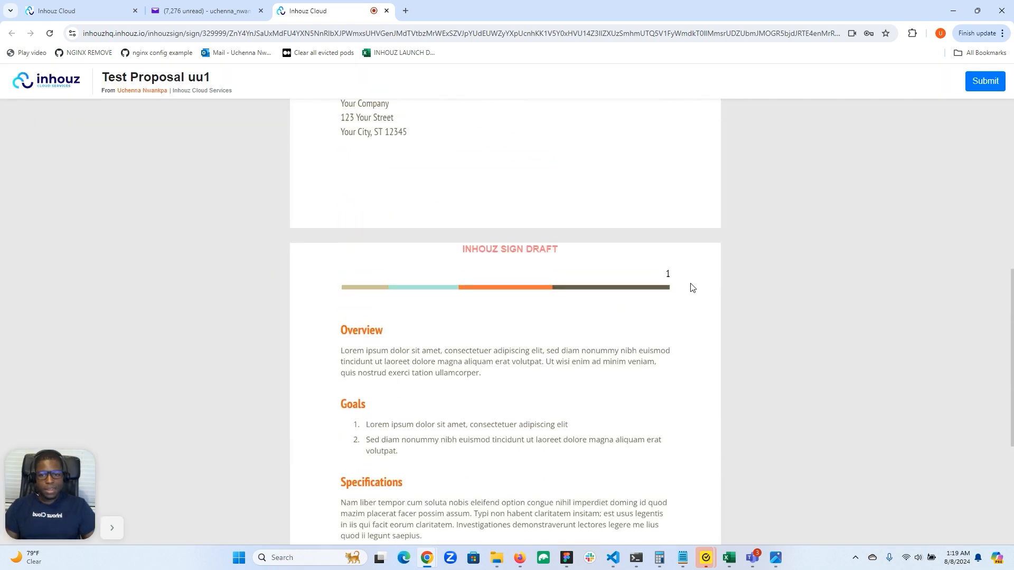
scroll(692, 287, "up", 7)
scroll(665, 228, "down", 3)
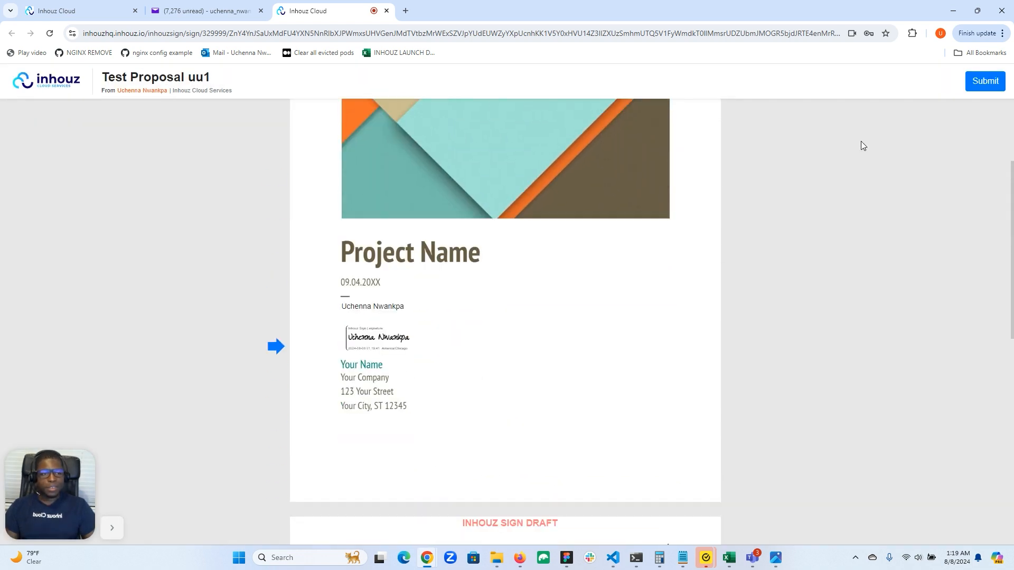
left_click(981, 82)
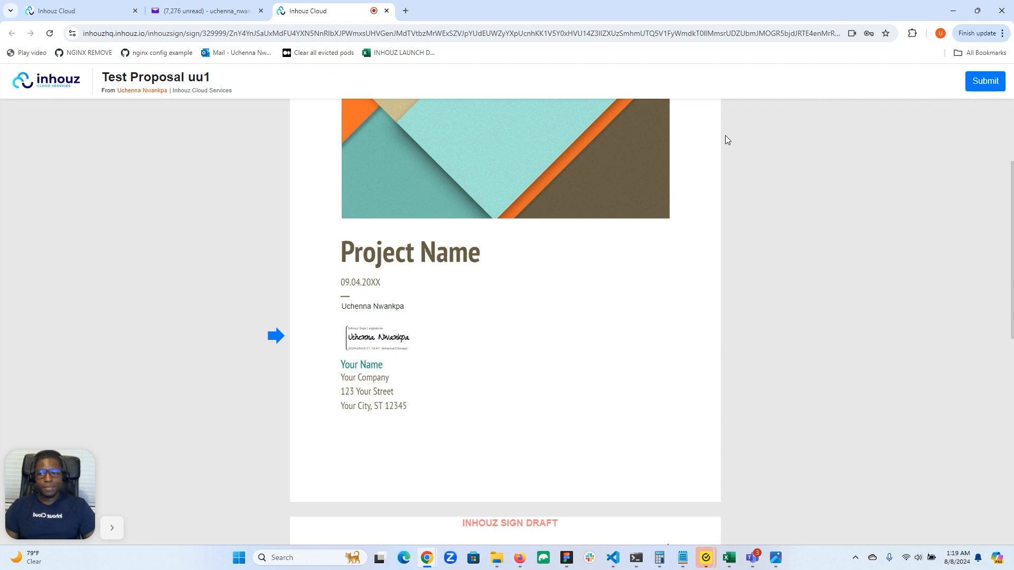